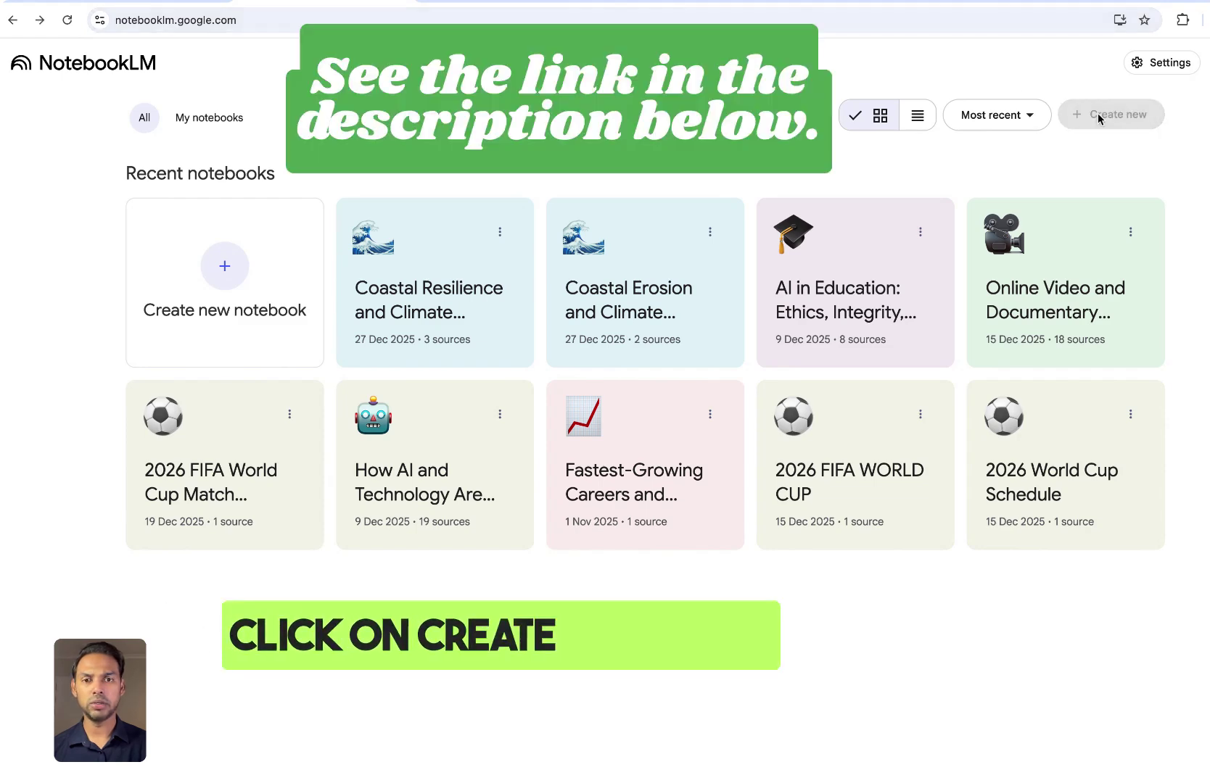
Step: Create a new notebook and add the climate change impacts and A Changing Coastline PDFs from Google Drive as sources
{"action": "left_click", "coordinate": [1098, 114]}
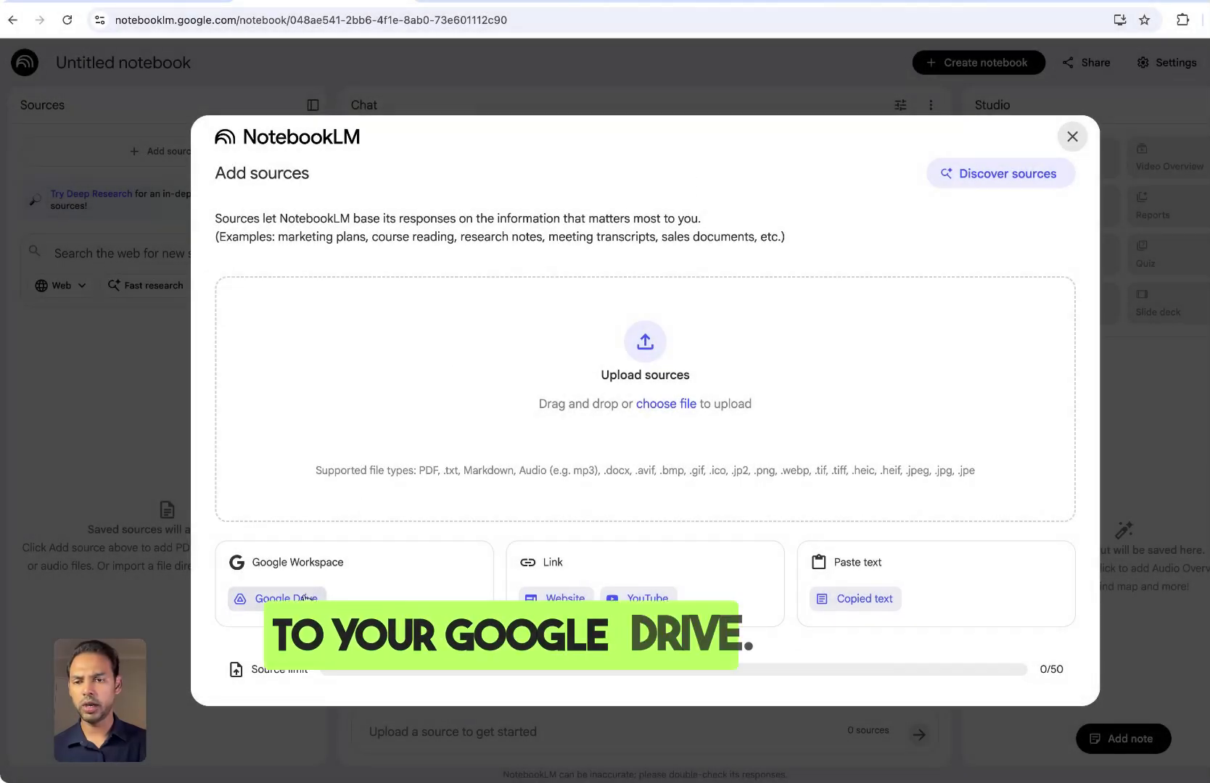
{"action": "left_click", "coordinate": [303, 605]}
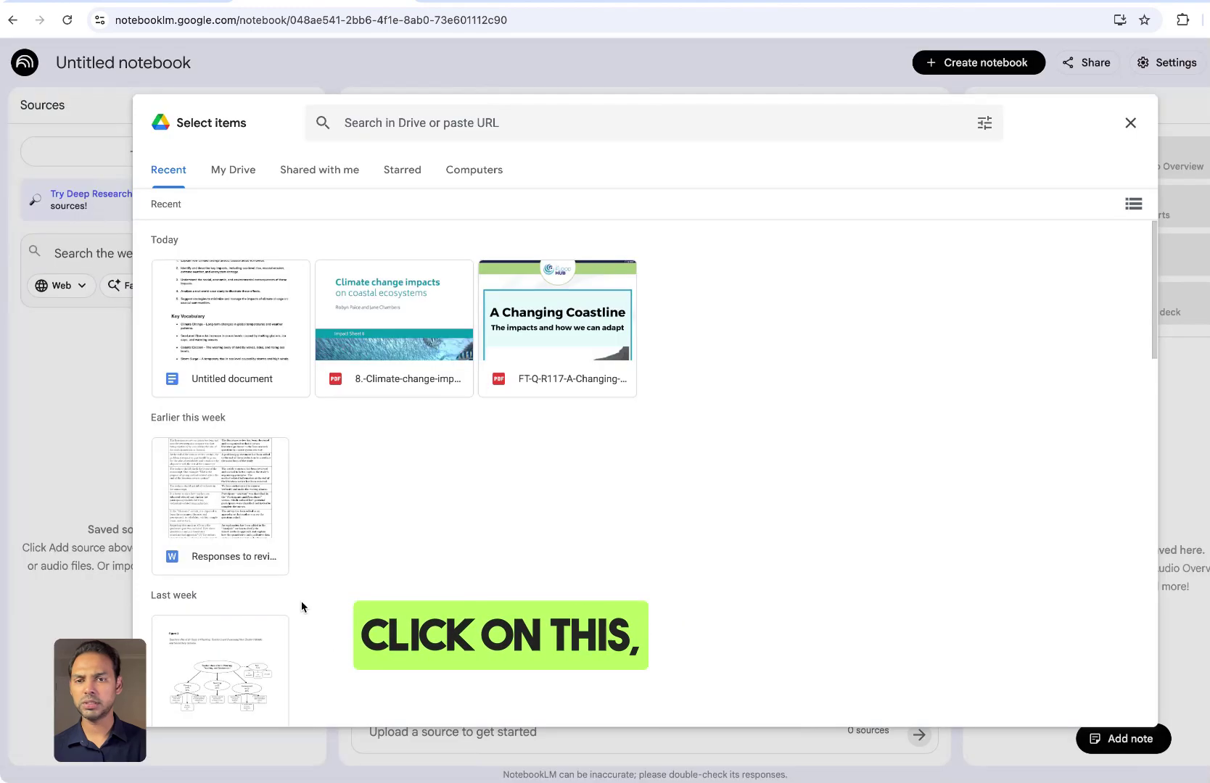
{"action": "left_click", "coordinate": [409, 327]}
{"action": "left_click", "coordinate": [540, 324]}
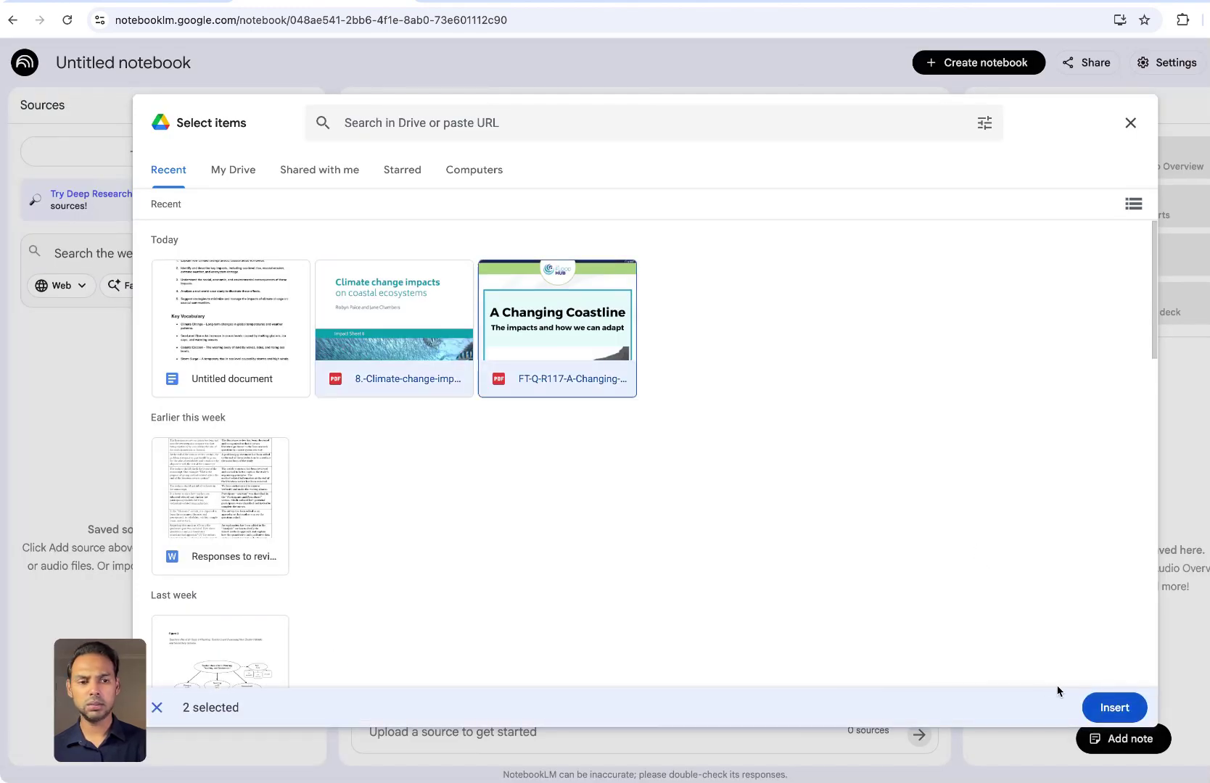
{"action": "left_click", "coordinate": [1101, 705]}
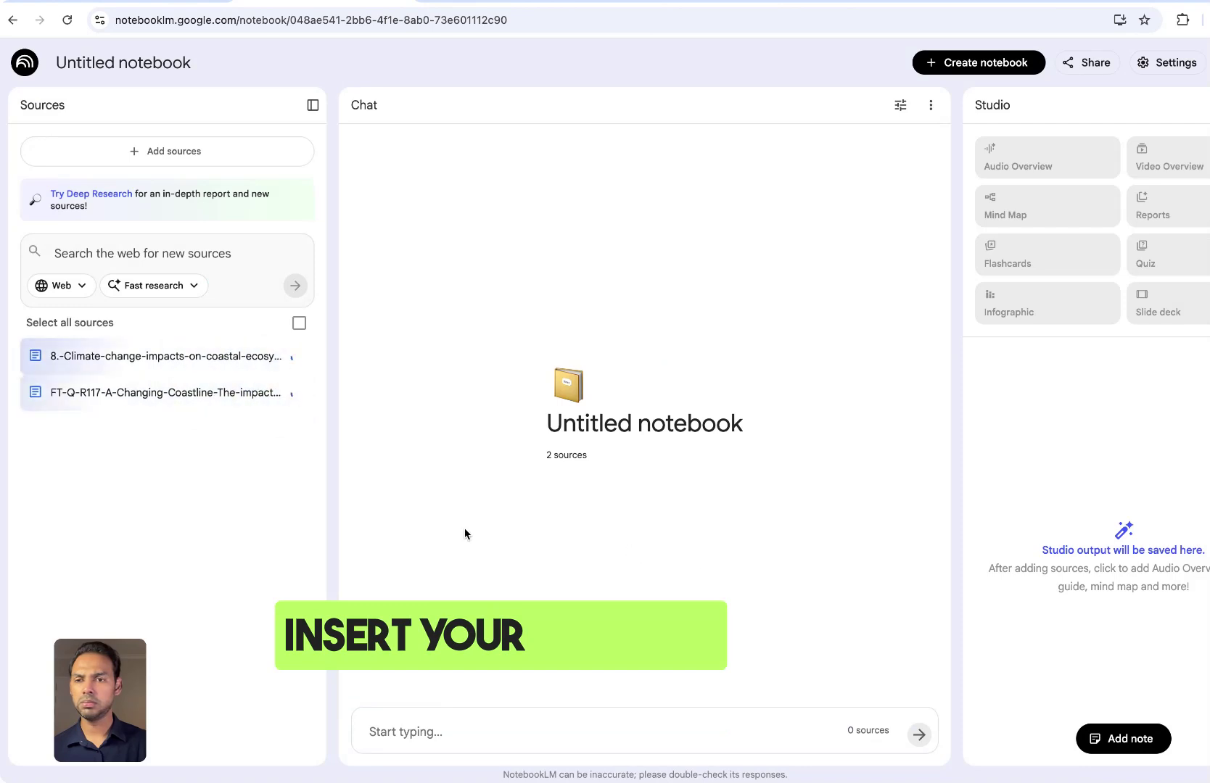
{"action": "left_click", "coordinate": [169, 154]}
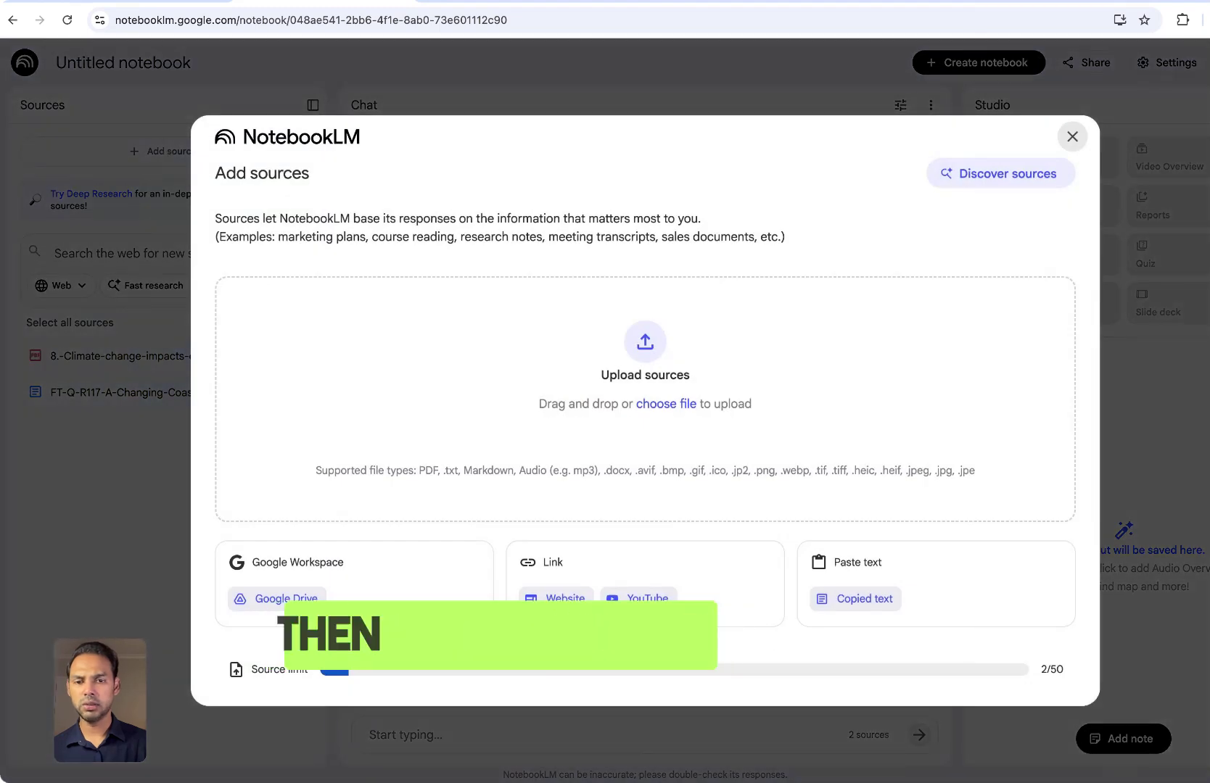
{"action": "left_click", "coordinate": [639, 598]}
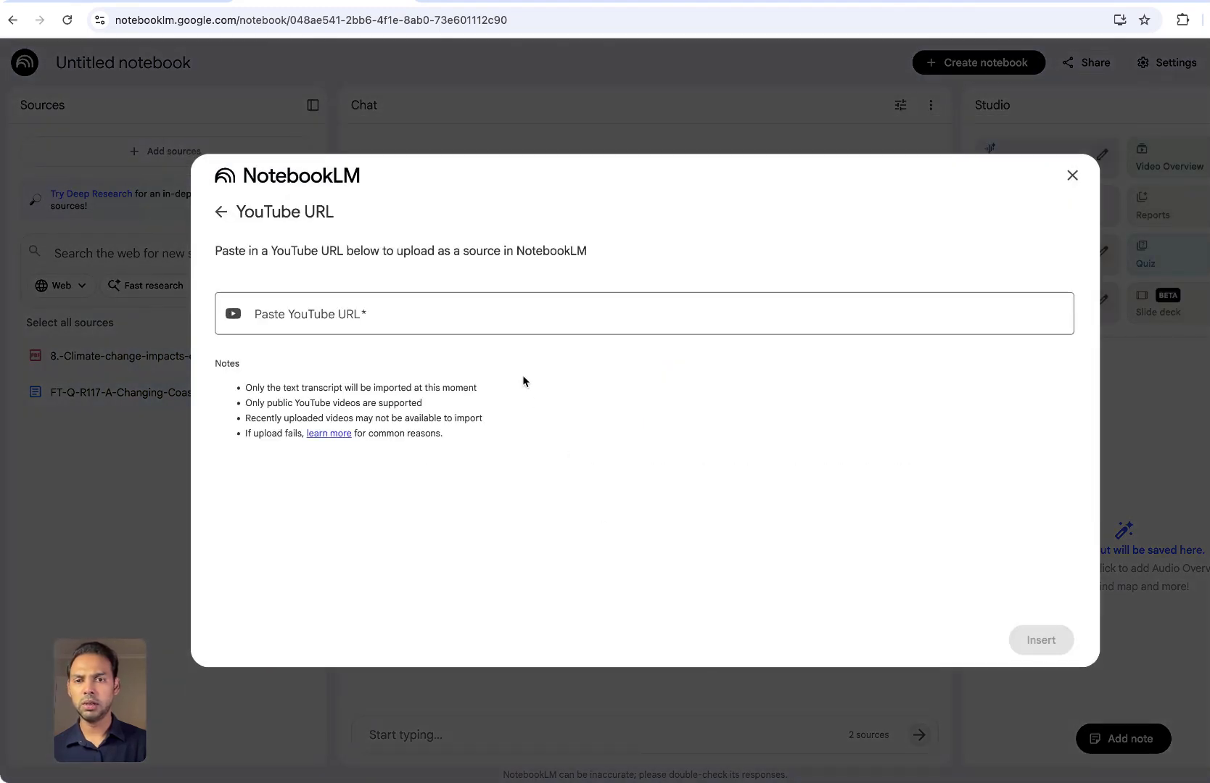
{"action": "left_click", "coordinate": [515, 317]}
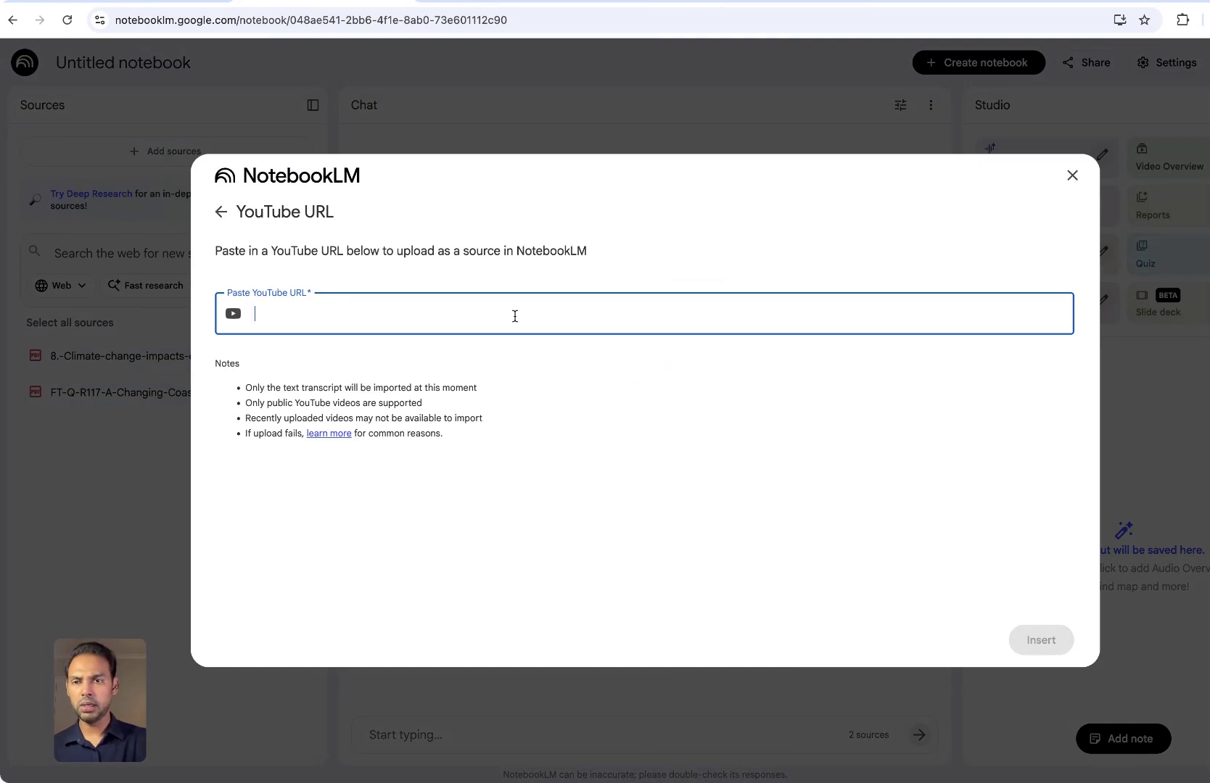
{"action": "type", "text": "https://www.youtube.com/watch?v=j9d6n_uUfFo"}
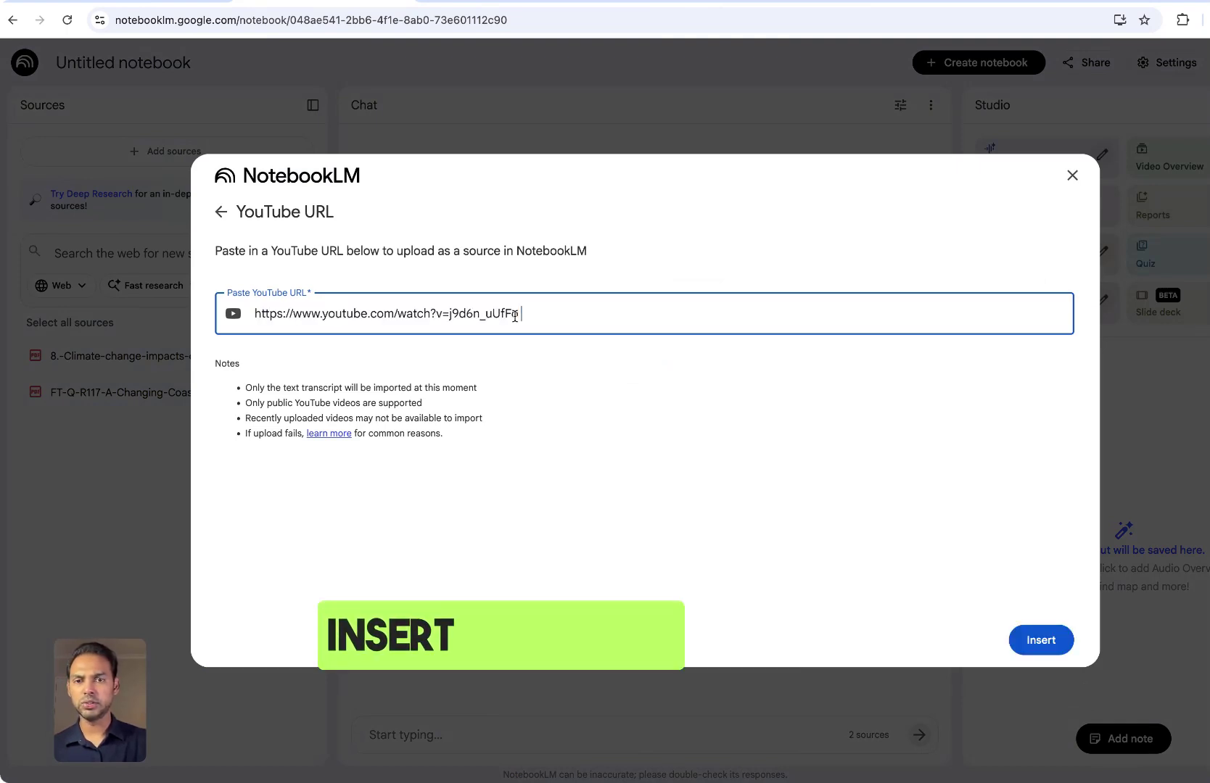
{"action": "left_click", "coordinate": [1041, 641]}
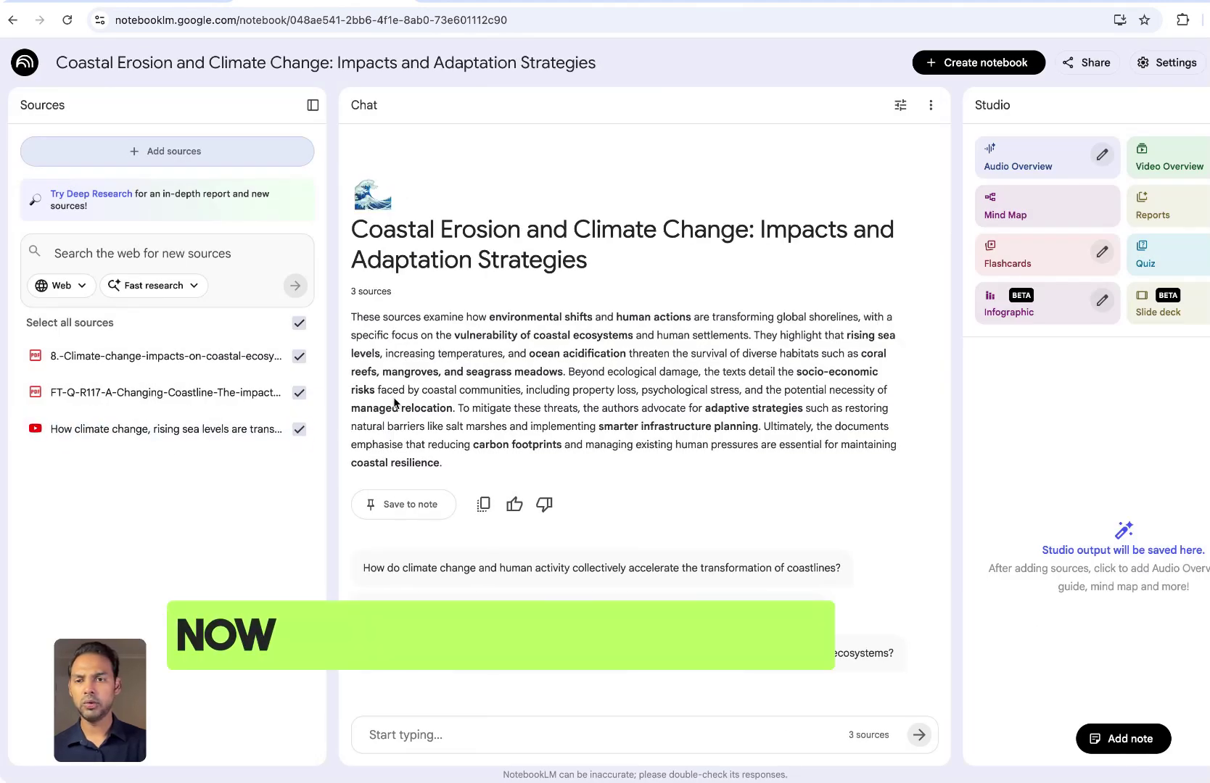
Step: Add the copied text about coastal climate impacts as a pasted-text source
{"action": "left_click", "coordinate": [193, 152]}
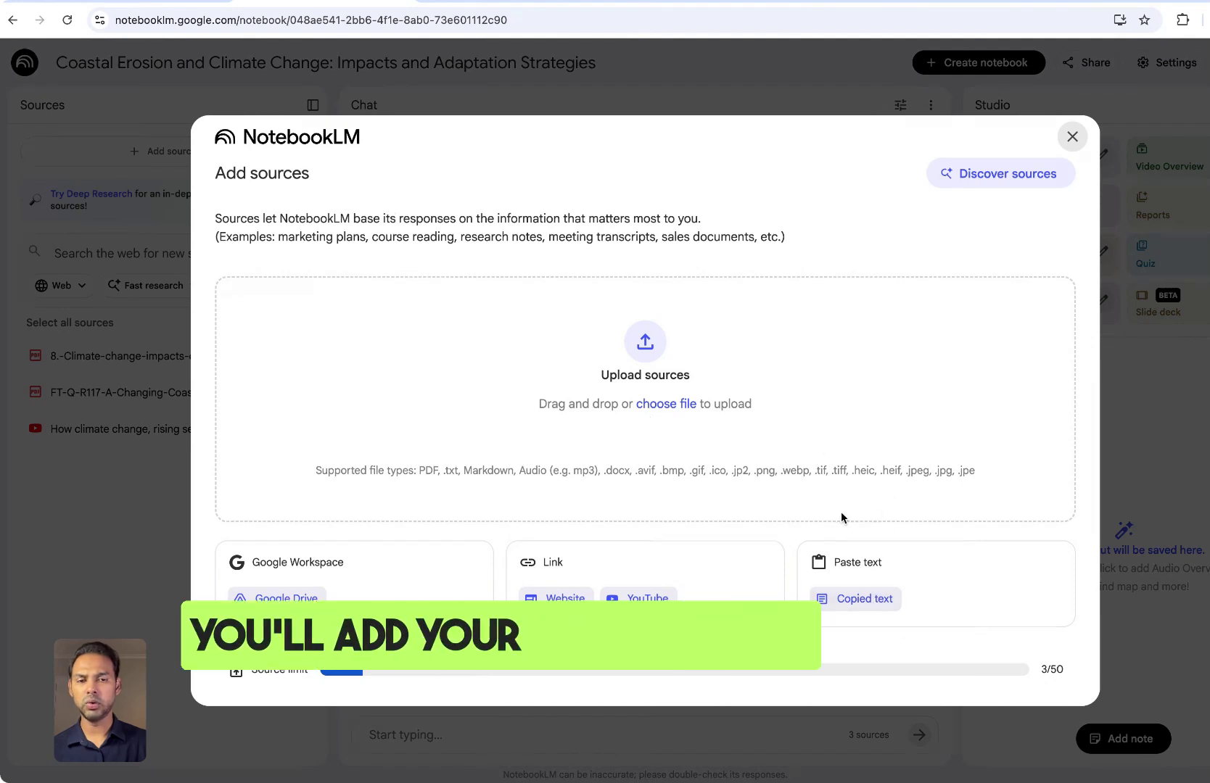
{"action": "left_click", "coordinate": [862, 598]}
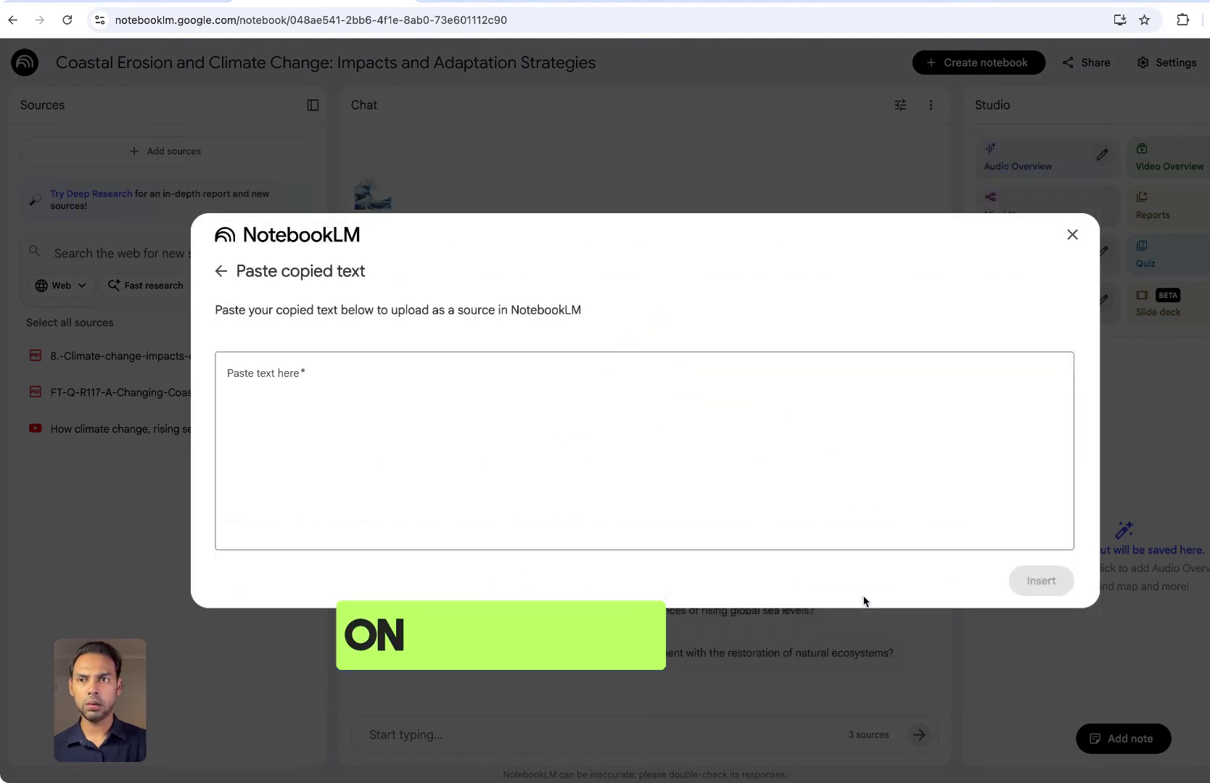
{"action": "left_click", "coordinate": [554, 430]}
{"action": "key", "text": "ctrl+v"}
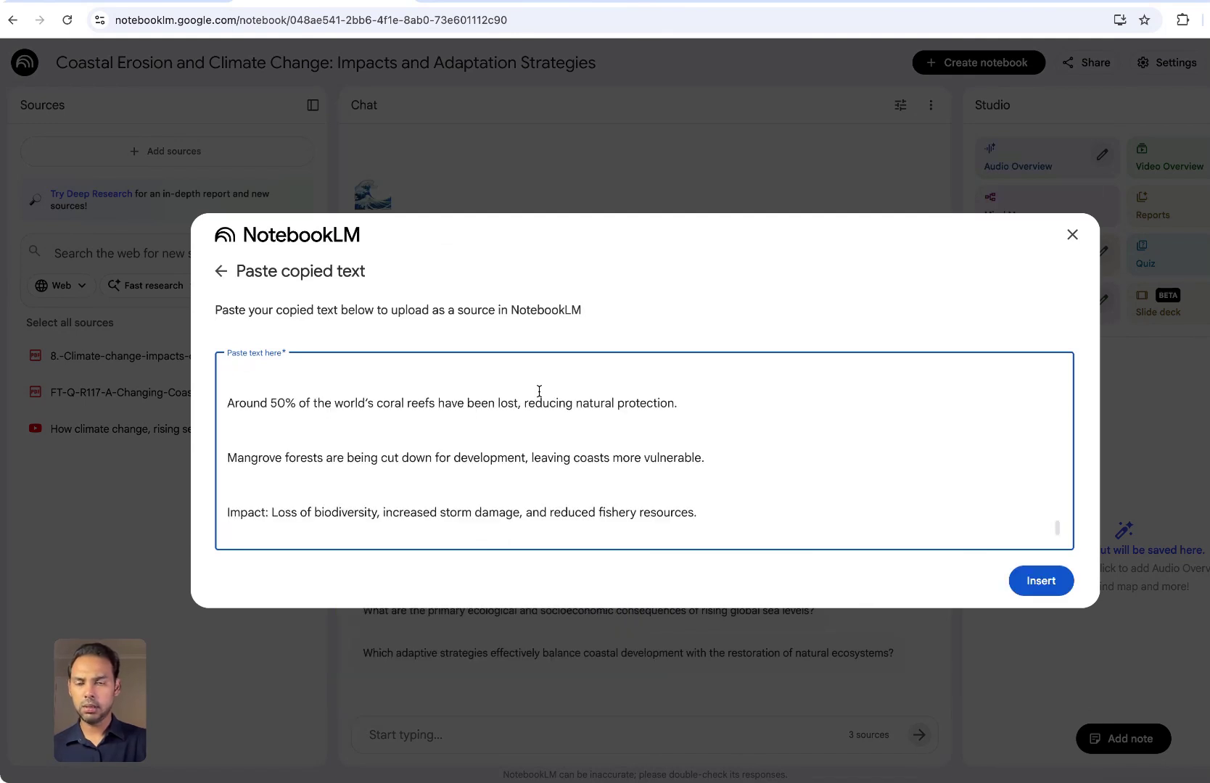
{"action": "left_click", "coordinate": [1032, 589]}
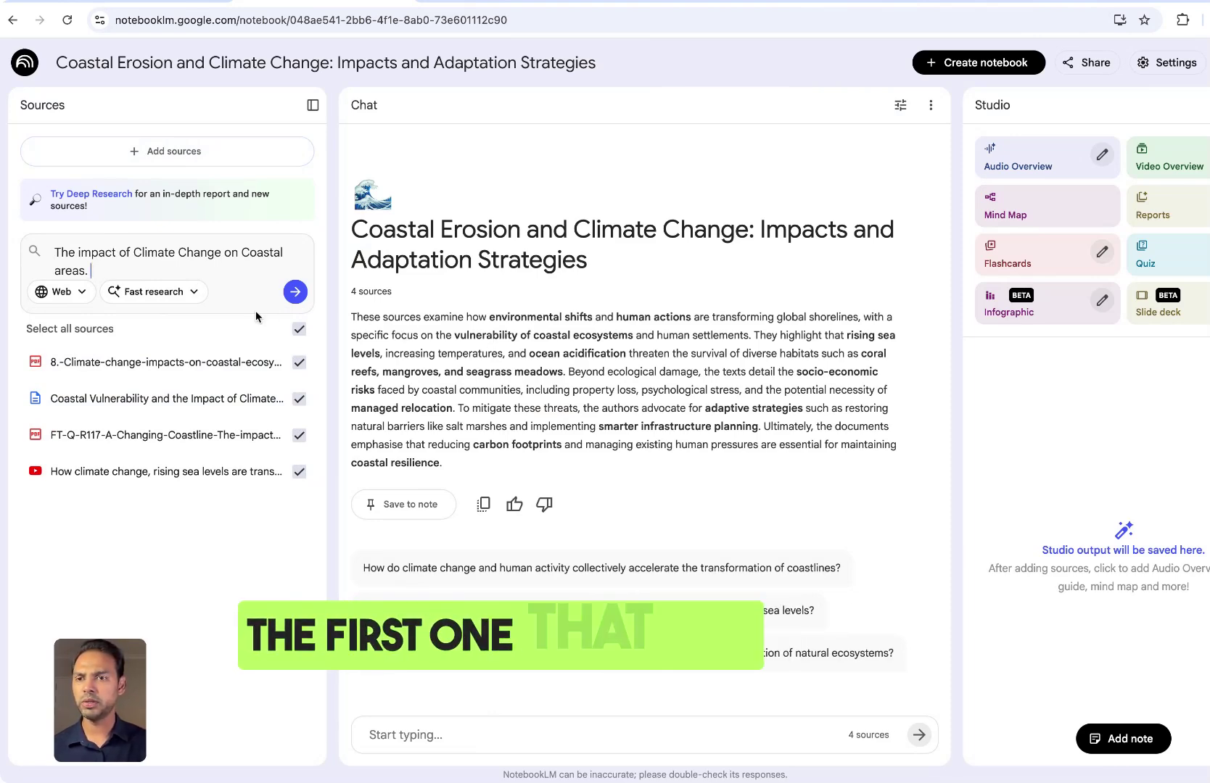
Step: Run a Deep Research web search for new sources on "The impact of Climate Change on Coastal areas."
{"action": "left_click", "coordinate": [192, 294]}
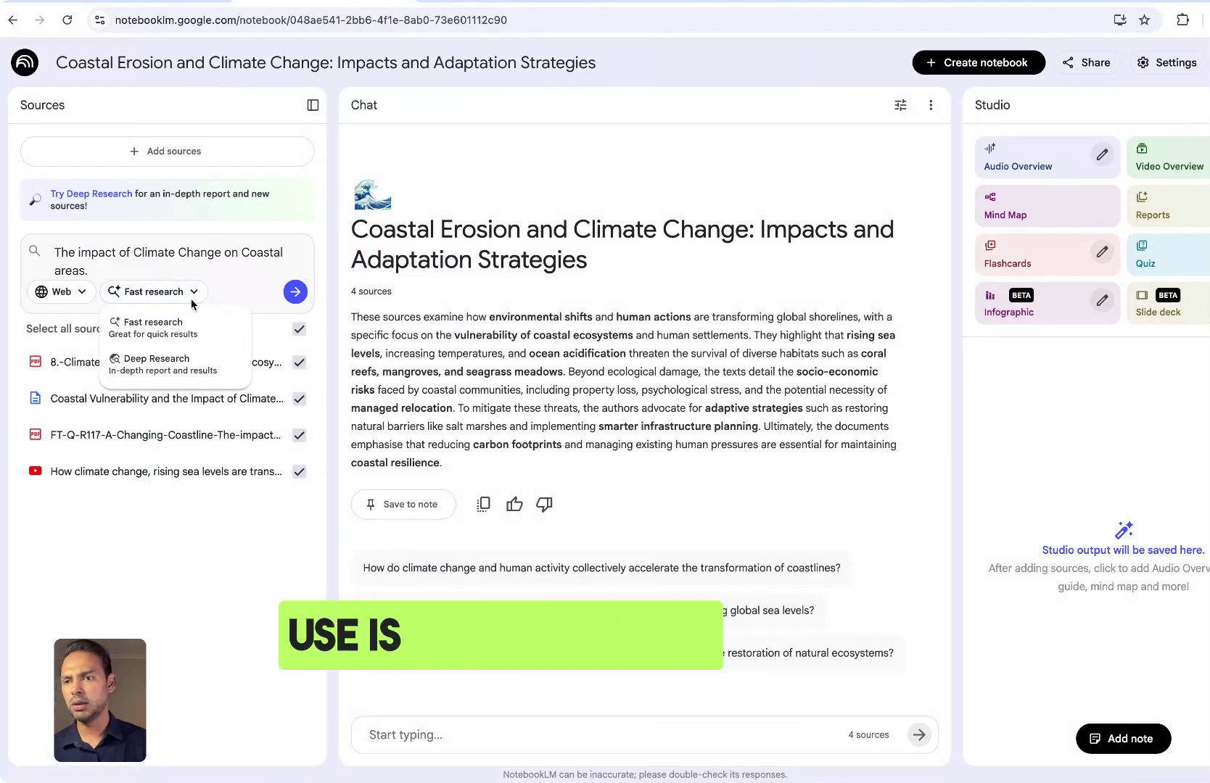
{"action": "left_click", "coordinate": [194, 362]}
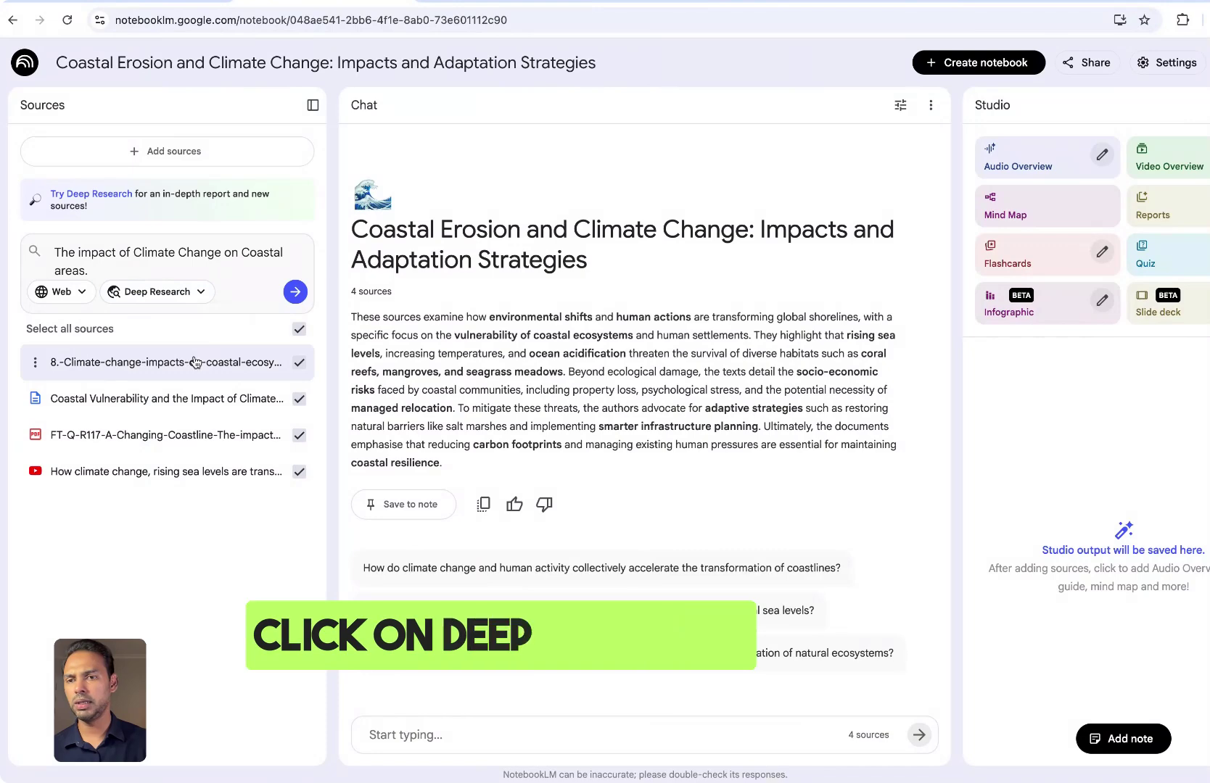
{"action": "left_click", "coordinate": [294, 293]}
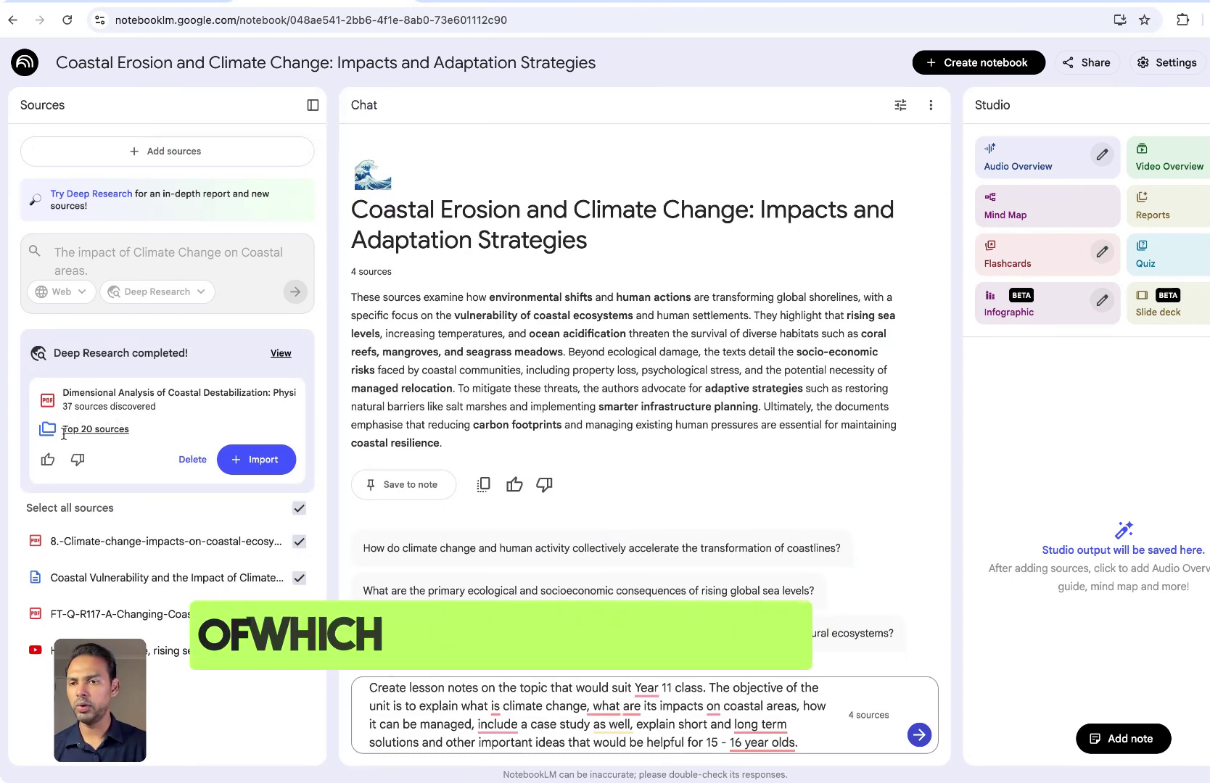
Step: Review the sources found by Deep Research, exclude "Chapter 13: Europe | Climate Change 2022", and import the report with the remaining selected sources
{"action": "left_click", "coordinate": [104, 428]}
{"action": "scroll", "coordinate": [294, 559], "scroll_direction": "down", "scroll_amount": 5}
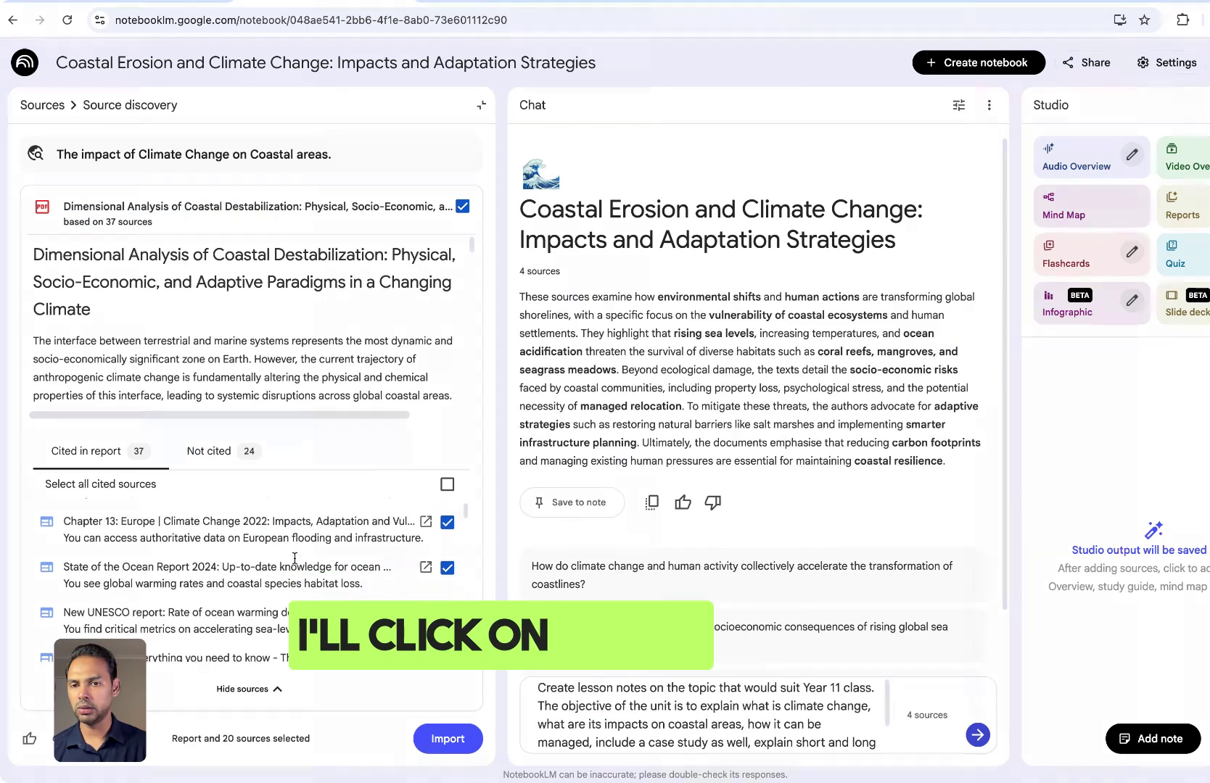
{"action": "scroll", "coordinate": [295, 560], "scroll_direction": "down", "scroll_amount": 4}
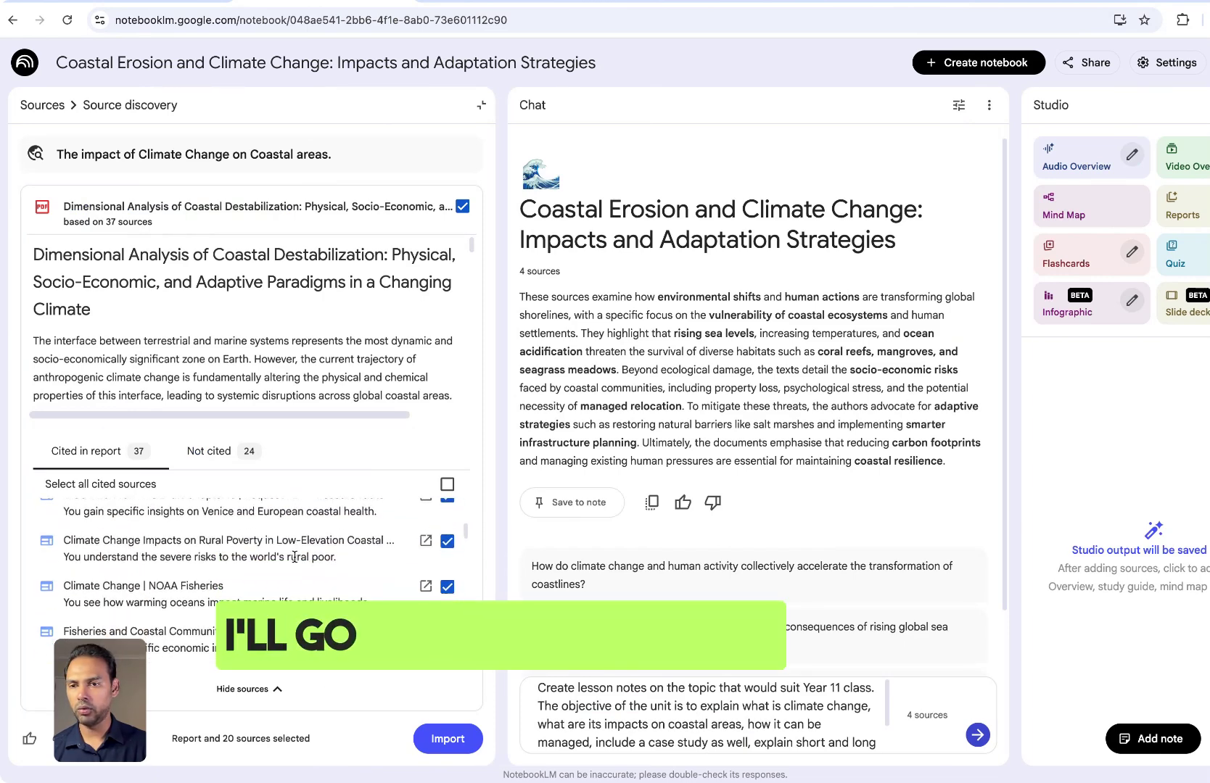
{"action": "scroll", "coordinate": [294, 559], "scroll_direction": "down", "scroll_amount": 10}
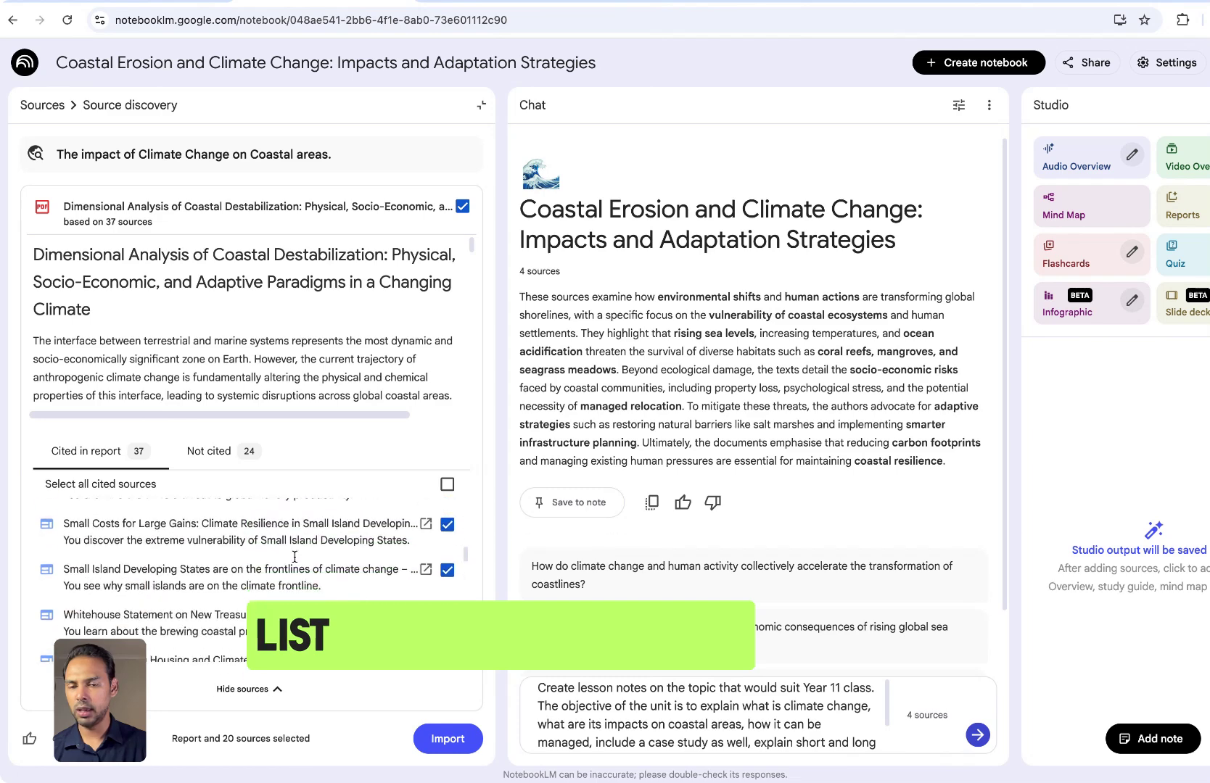
{"action": "scroll", "coordinate": [294, 561], "scroll_direction": "down", "scroll_amount": 10}
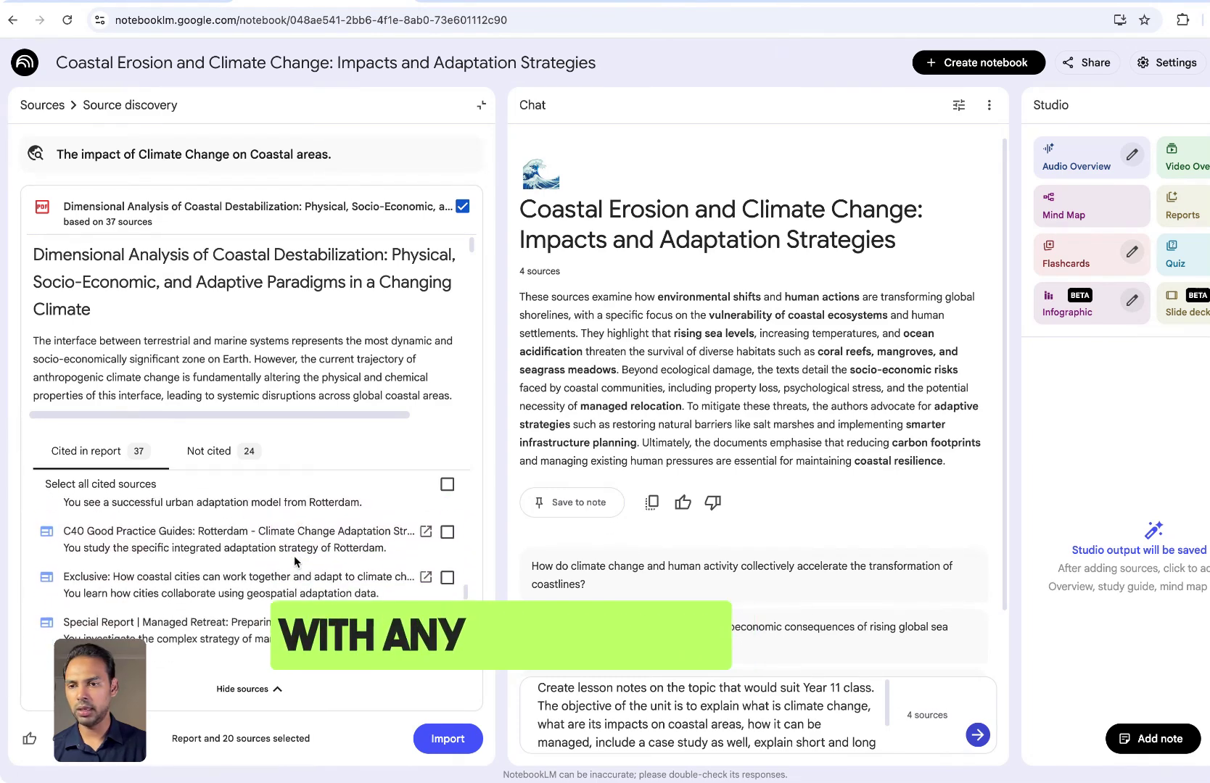
{"action": "scroll", "coordinate": [295, 561], "scroll_direction": "down", "scroll_amount": 10}
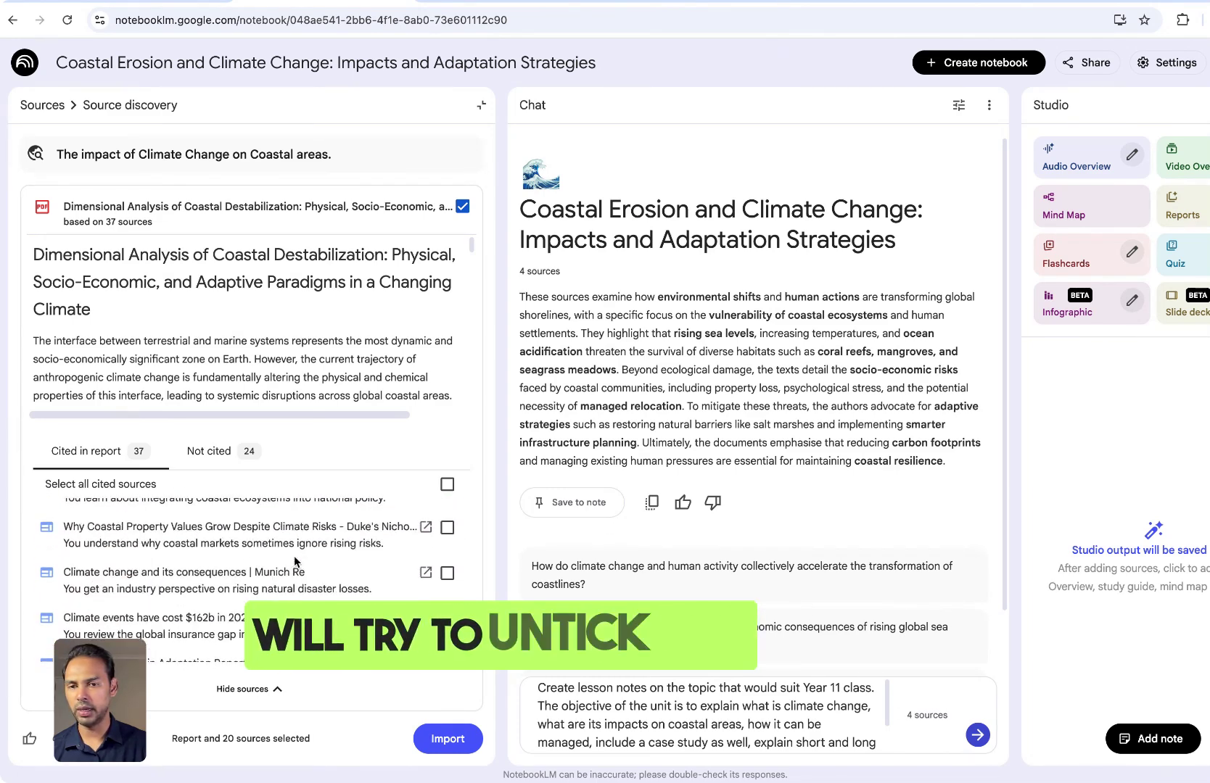
{"action": "scroll", "coordinate": [294, 556], "scroll_direction": "up", "scroll_amount": 8}
{"action": "scroll", "coordinate": [294, 556], "scroll_direction": "up", "scroll_amount": 15}
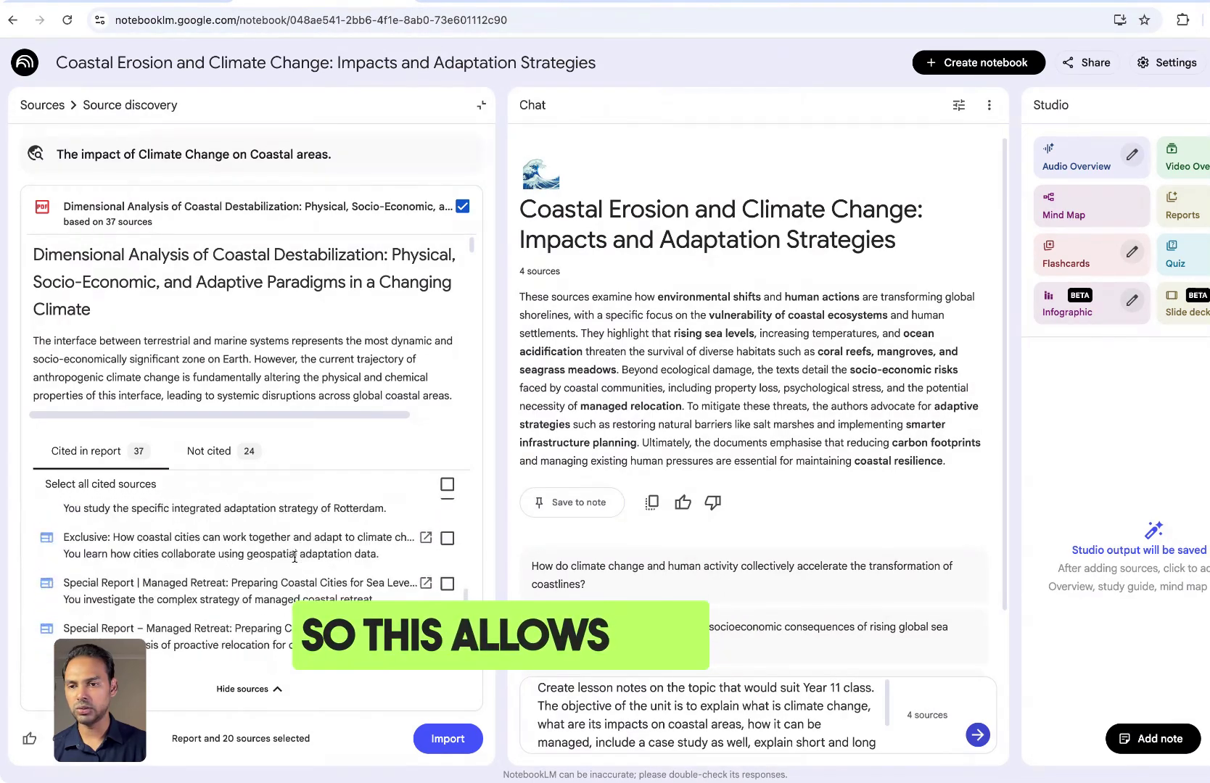
{"action": "scroll", "coordinate": [294, 556], "scroll_direction": "up", "scroll_amount": 1}
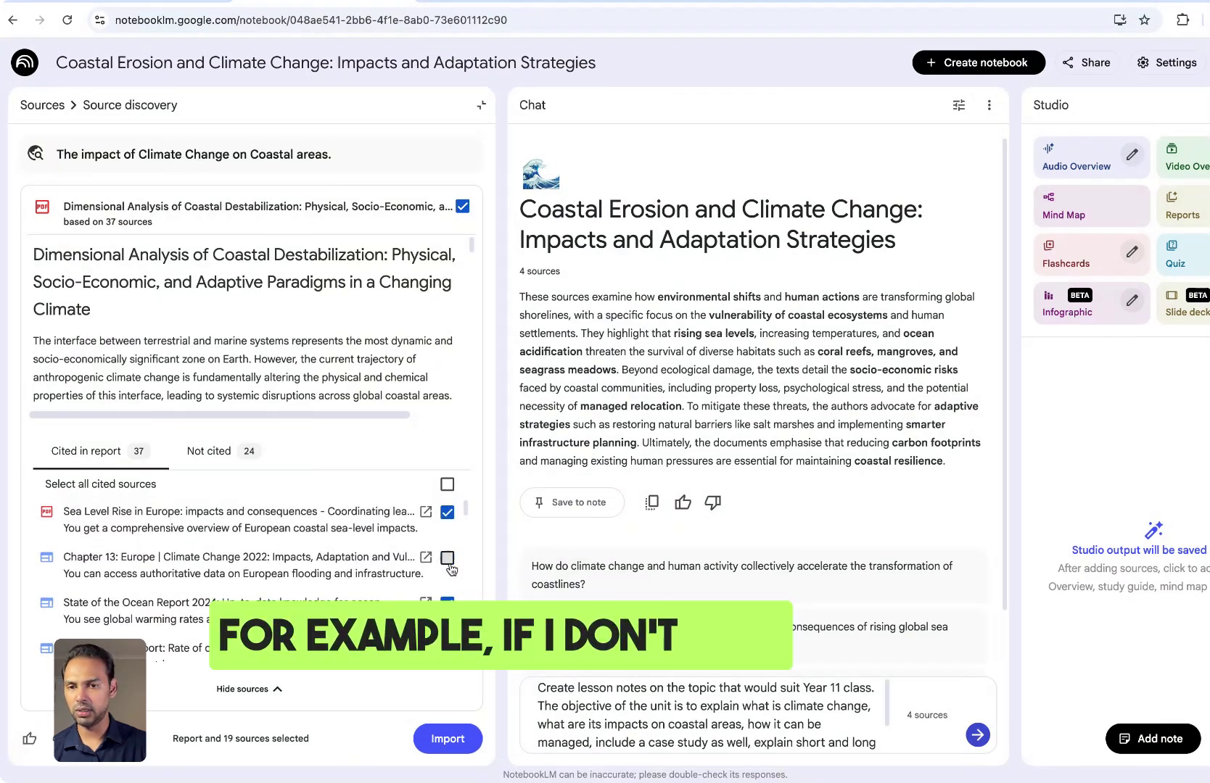
{"action": "left_click", "coordinate": [447, 738]}
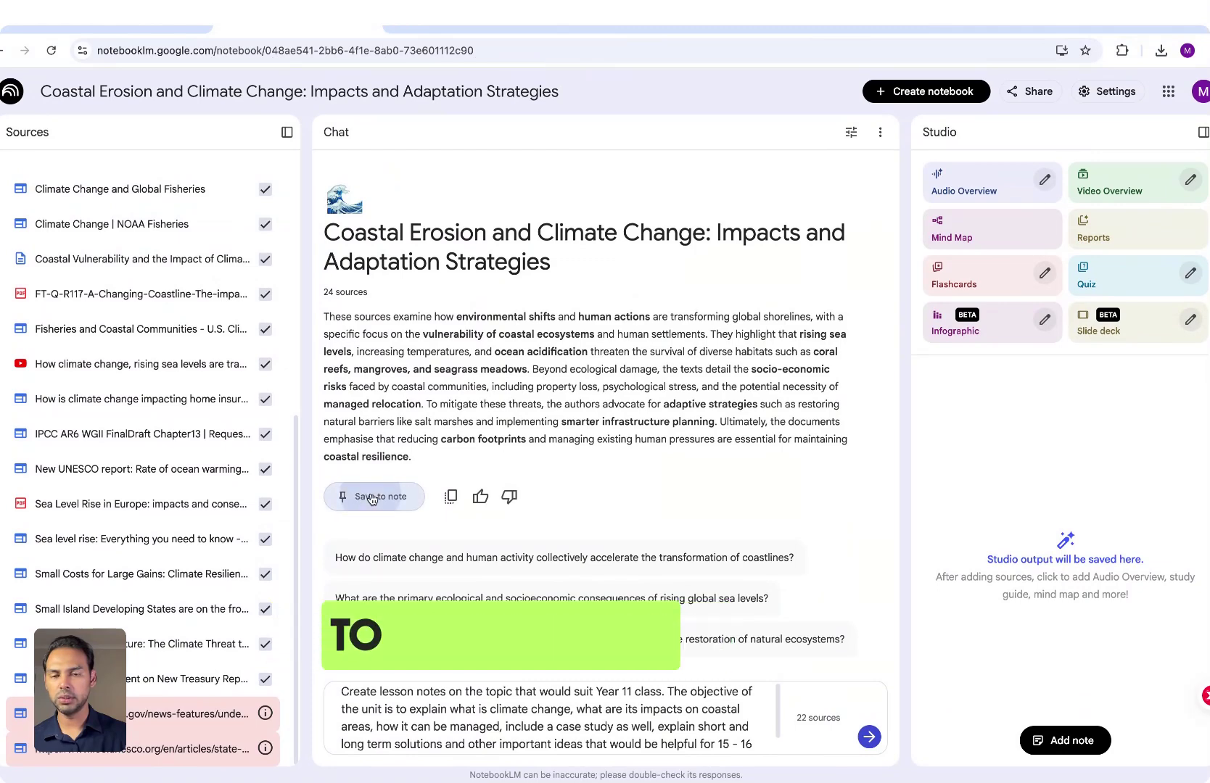
Step: Save the notebook summary as a note and submit the prepared chat prompt for Year 11 lesson notes on climate change and coastal areas
{"action": "left_click", "coordinate": [371, 498]}
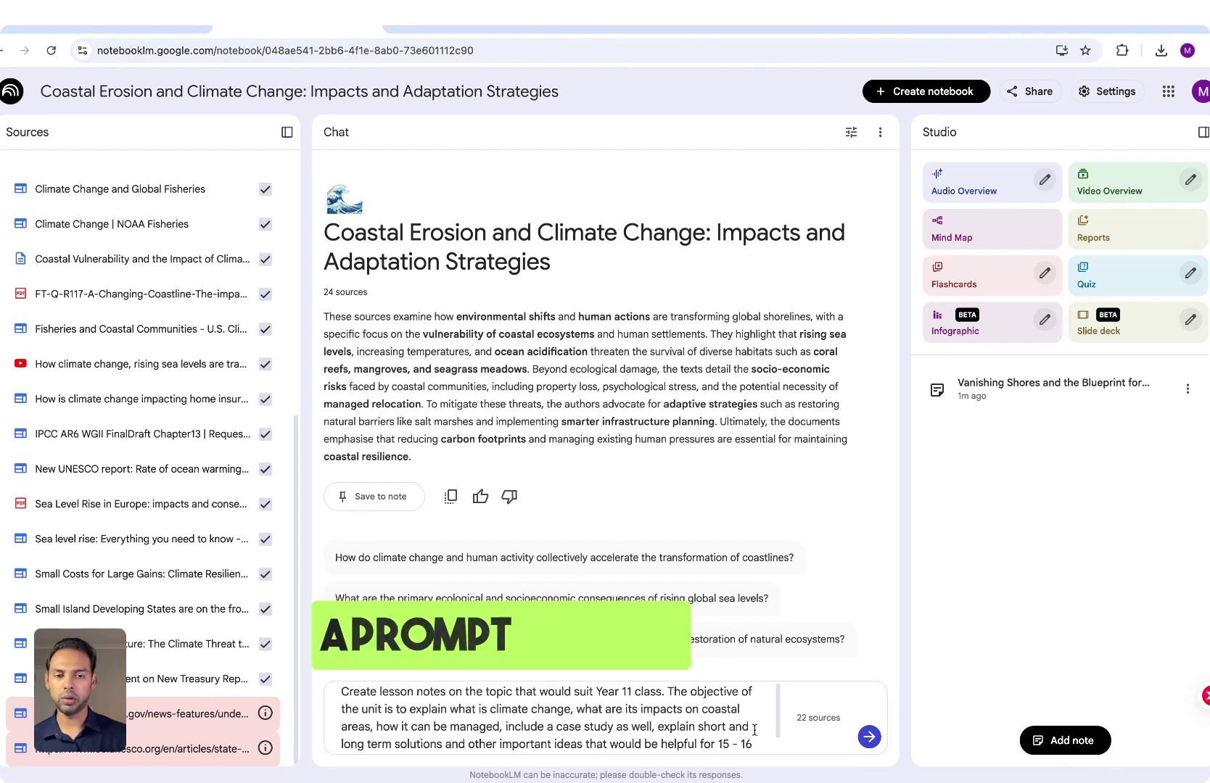
{"action": "left_click", "coordinate": [869, 738]}
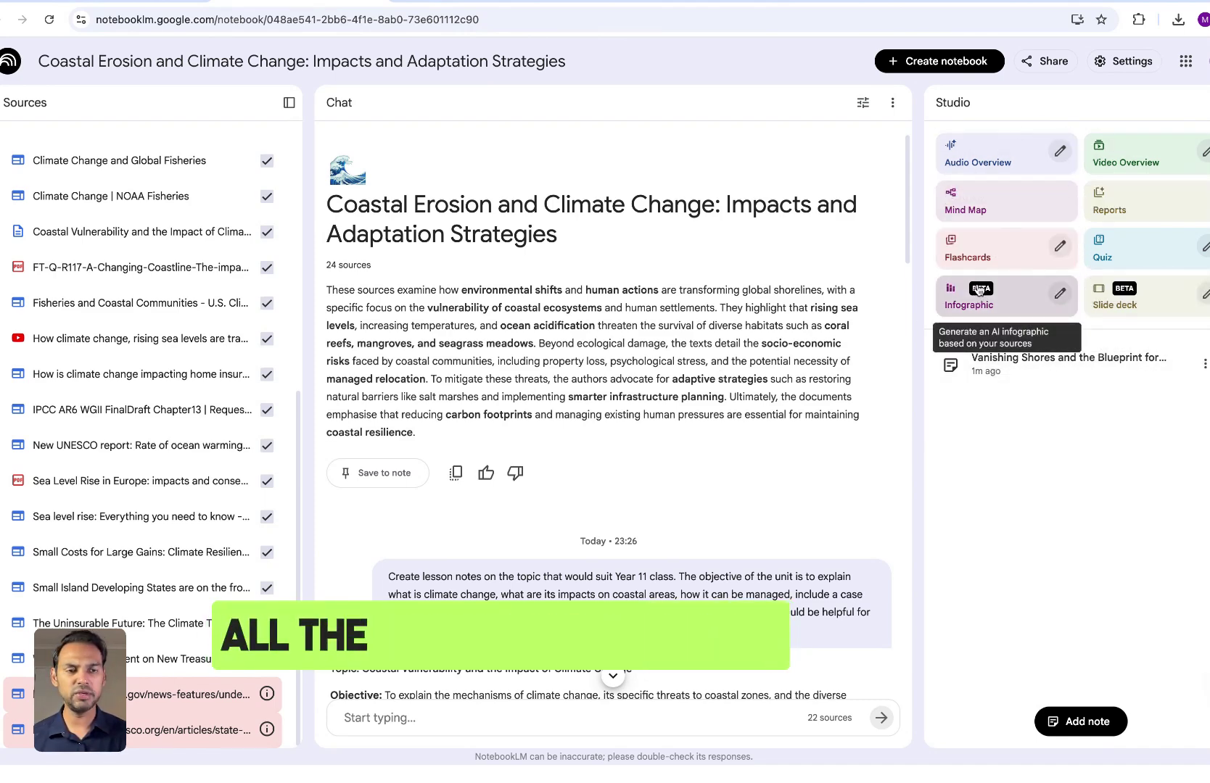
Step: Generate an Audio Overview, a Video Overview and a Mind Map from the selected sources
{"action": "left_click", "coordinate": [974, 151]}
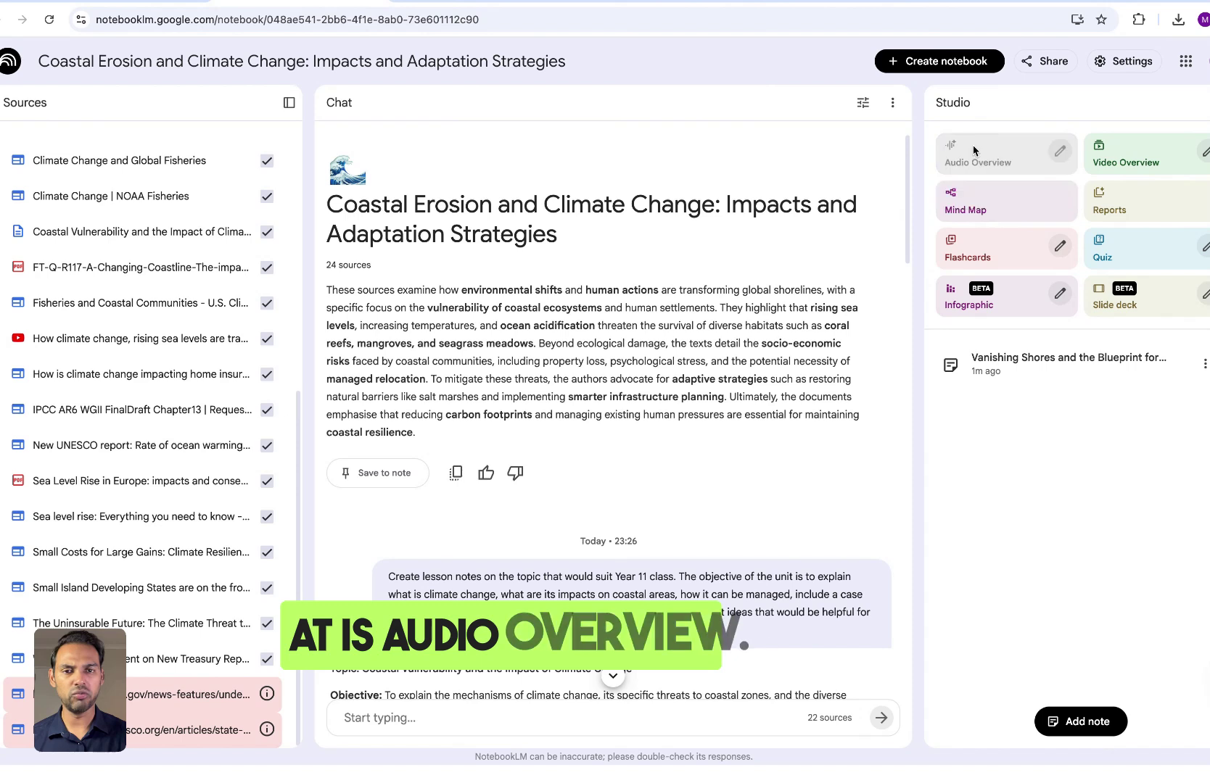
{"action": "left_click", "coordinate": [1115, 163]}
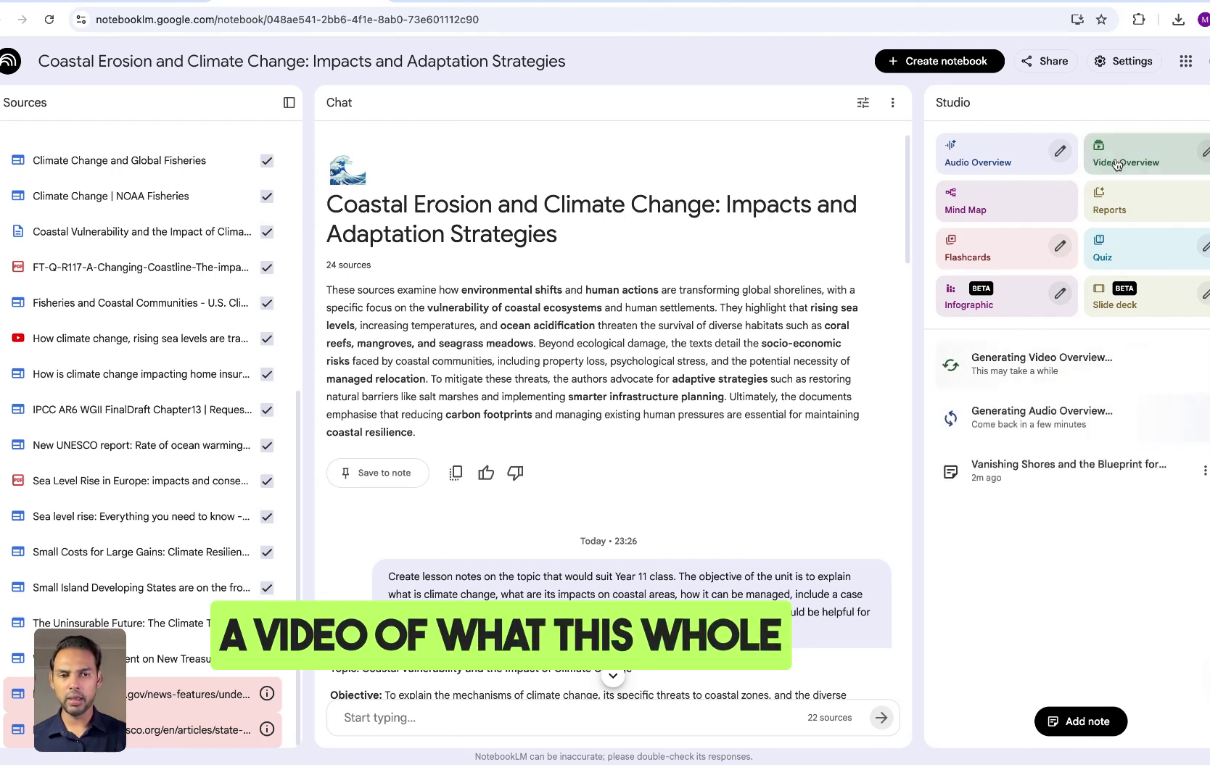
{"action": "left_click", "coordinate": [1030, 217]}
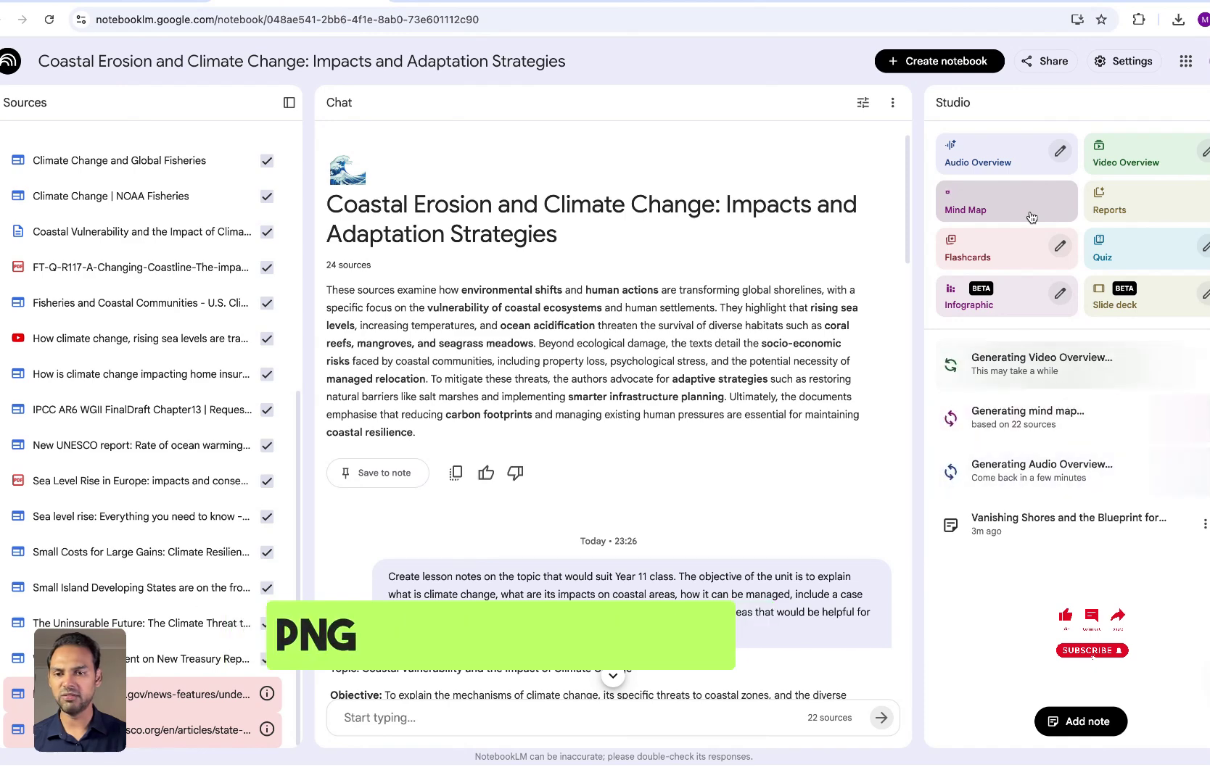
Step: Generate a report from the sources in the Blog post format
{"action": "left_click", "coordinate": [1122, 208]}
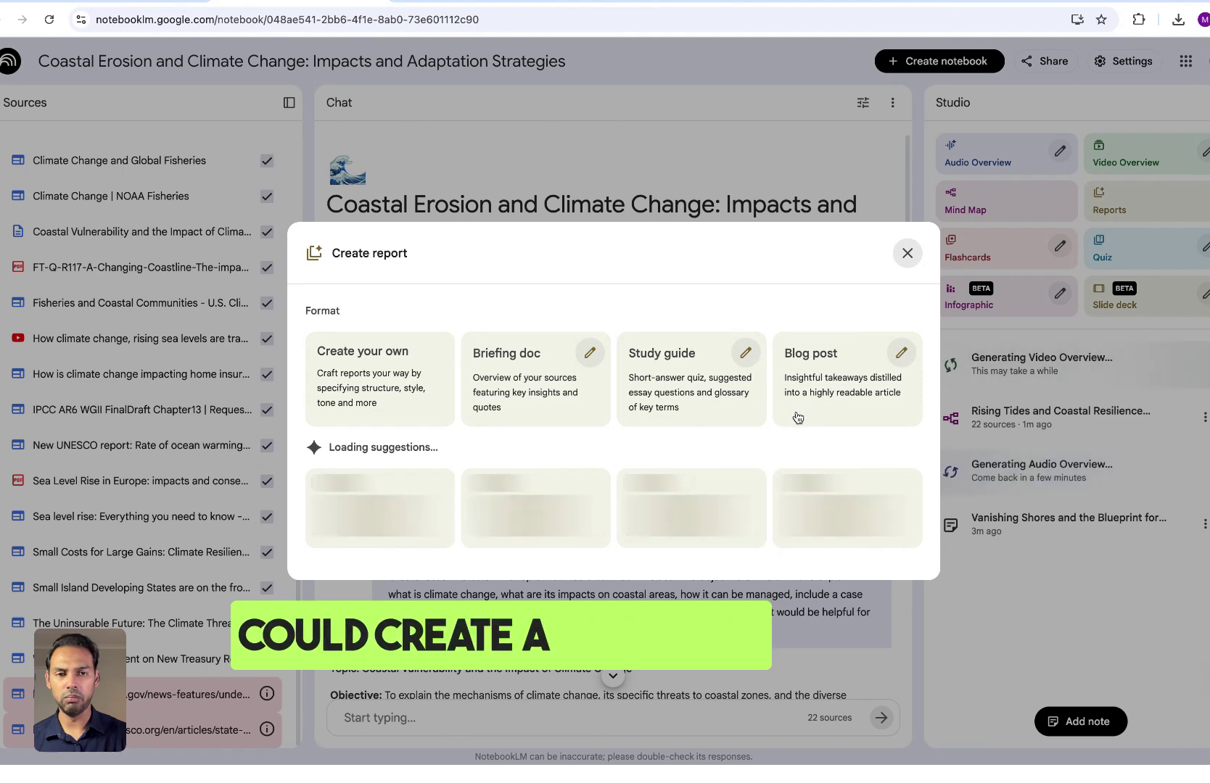
{"action": "left_click", "coordinate": [776, 354]}
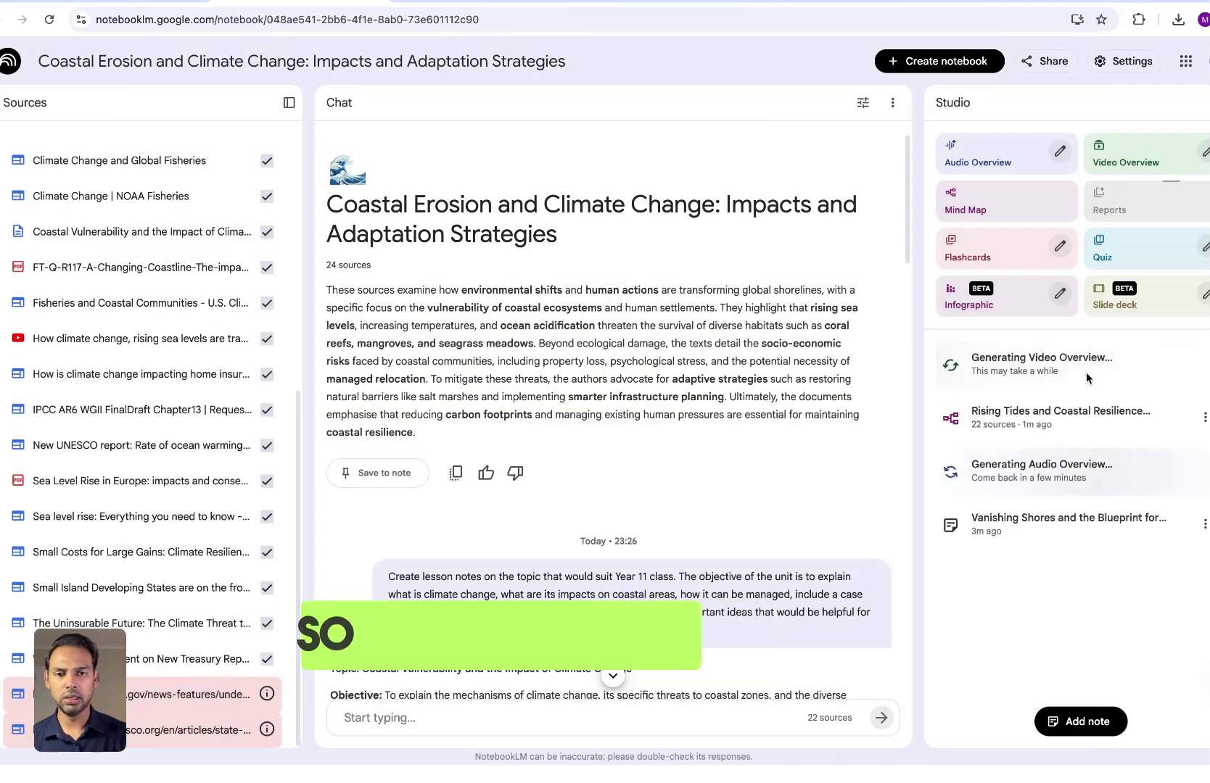
Step: Generate flashcards, a quiz and an infographic from the selected sources
{"action": "left_click", "coordinate": [992, 259]}
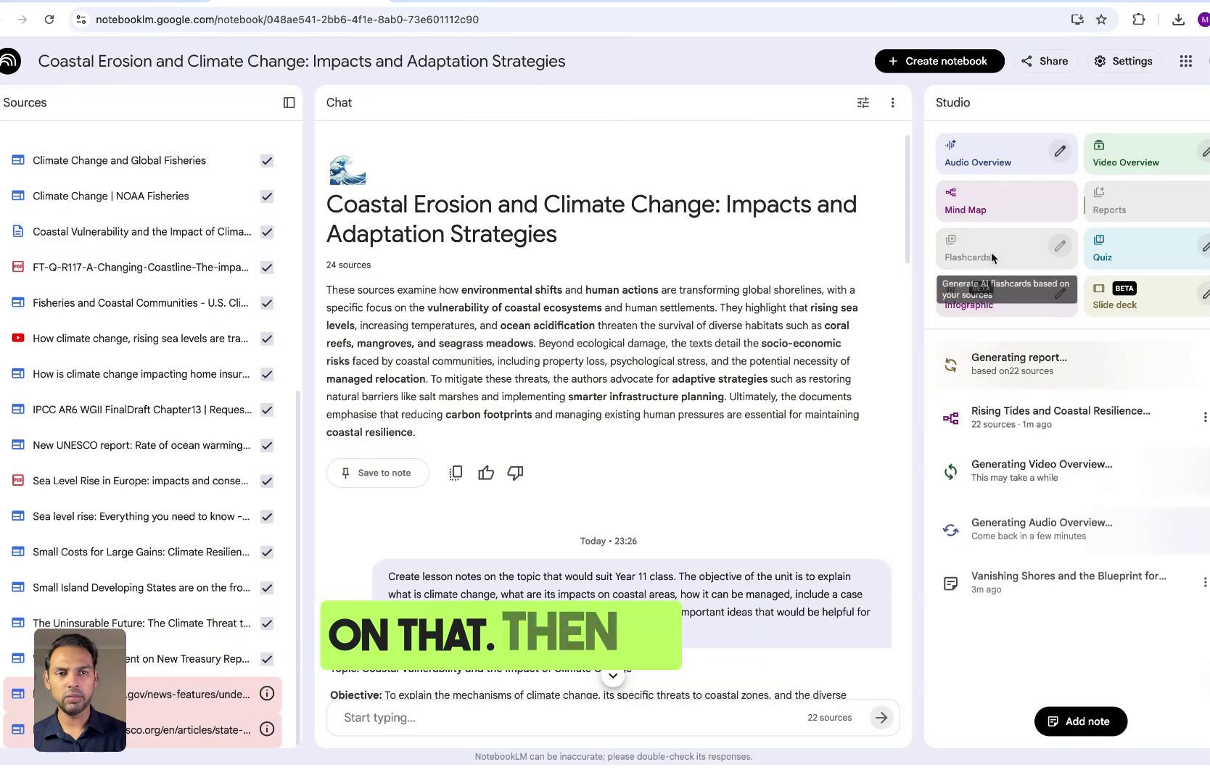
{"action": "left_click", "coordinate": [1134, 267]}
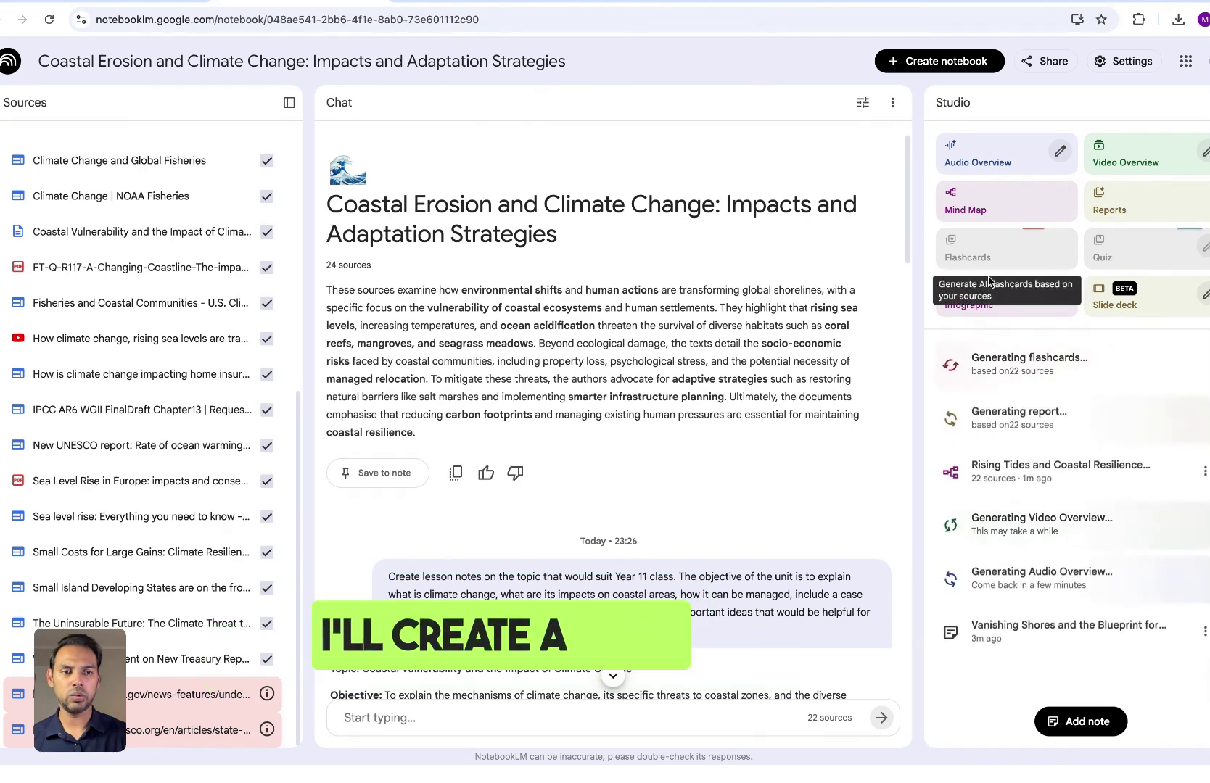
{"action": "left_click", "coordinate": [1011, 306]}
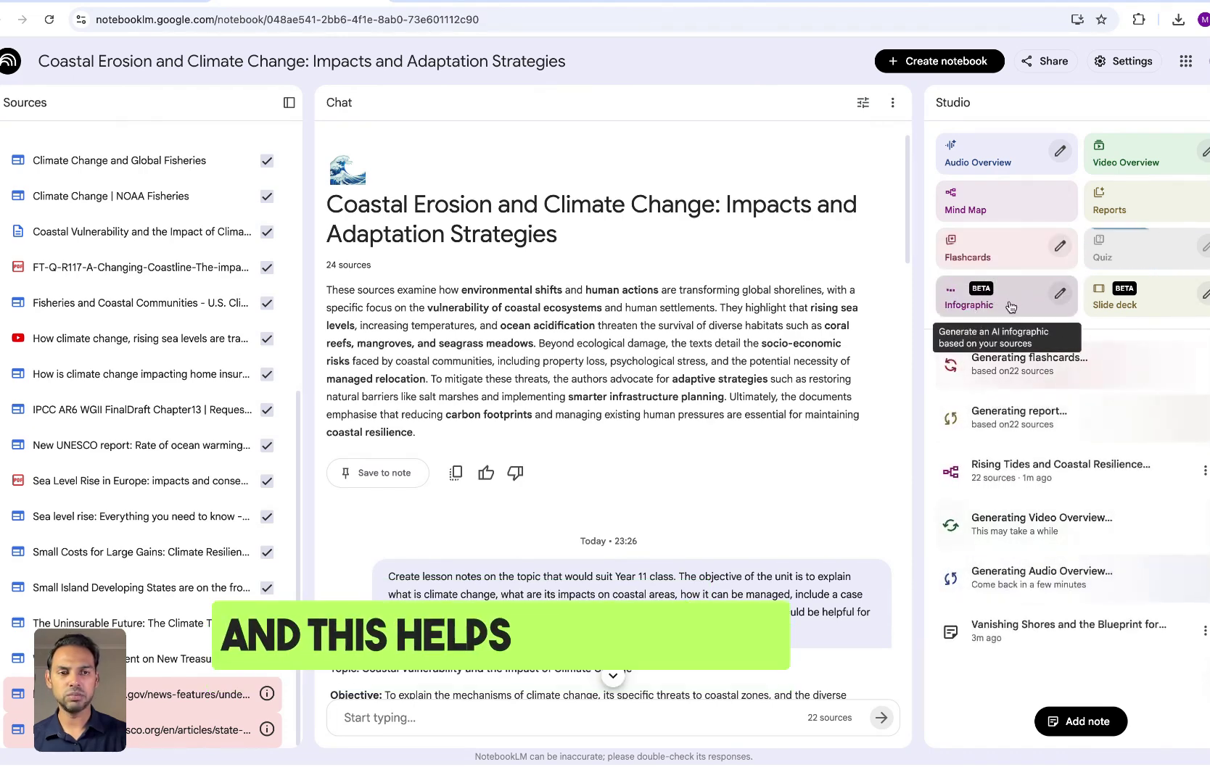
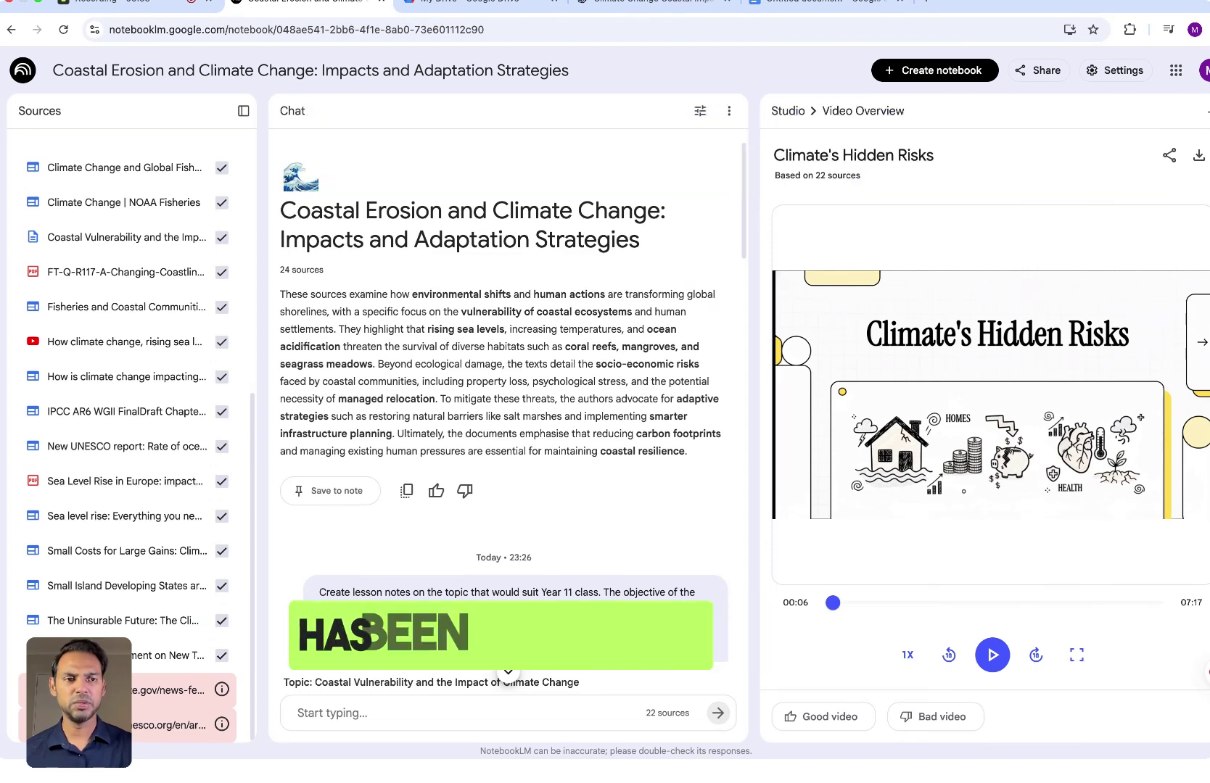
Step: Close the video overview and look through the slides of the "Climate Risk and the Uninsurable US" slide deck
{"action": "left_click", "coordinate": [1205, 110]}
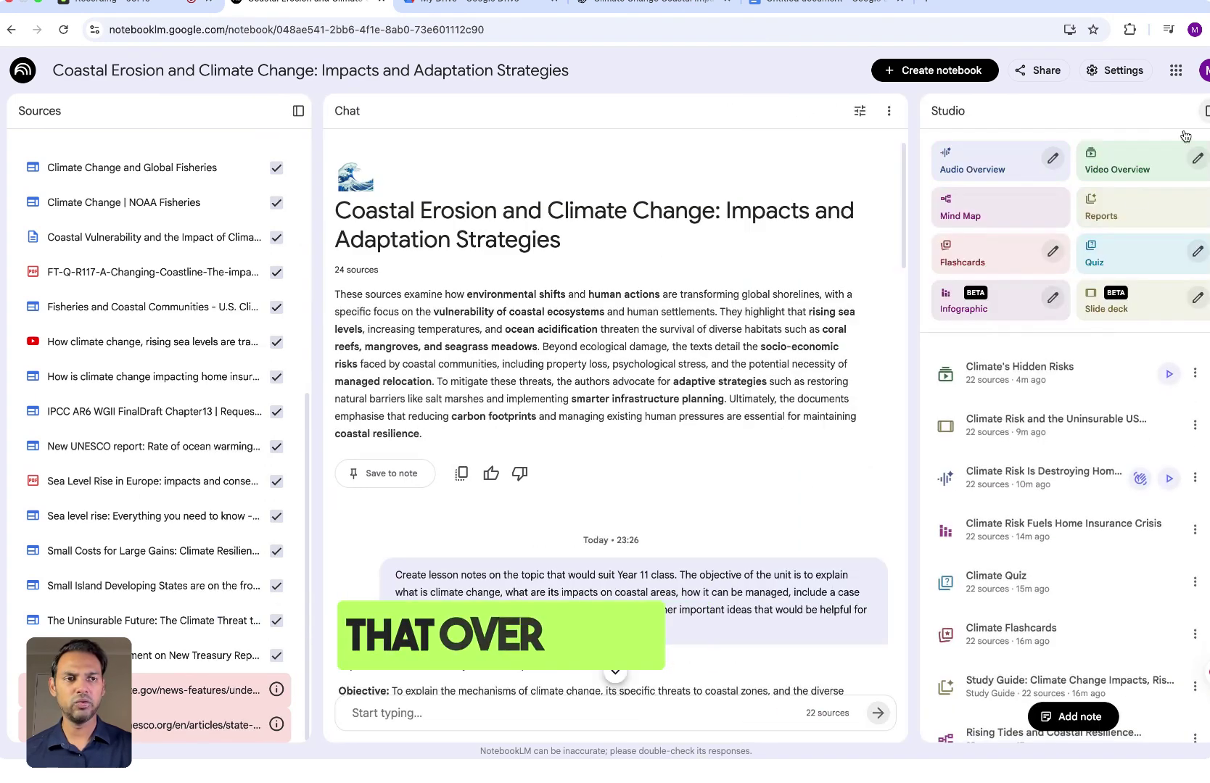
{"action": "left_click", "coordinate": [1092, 428]}
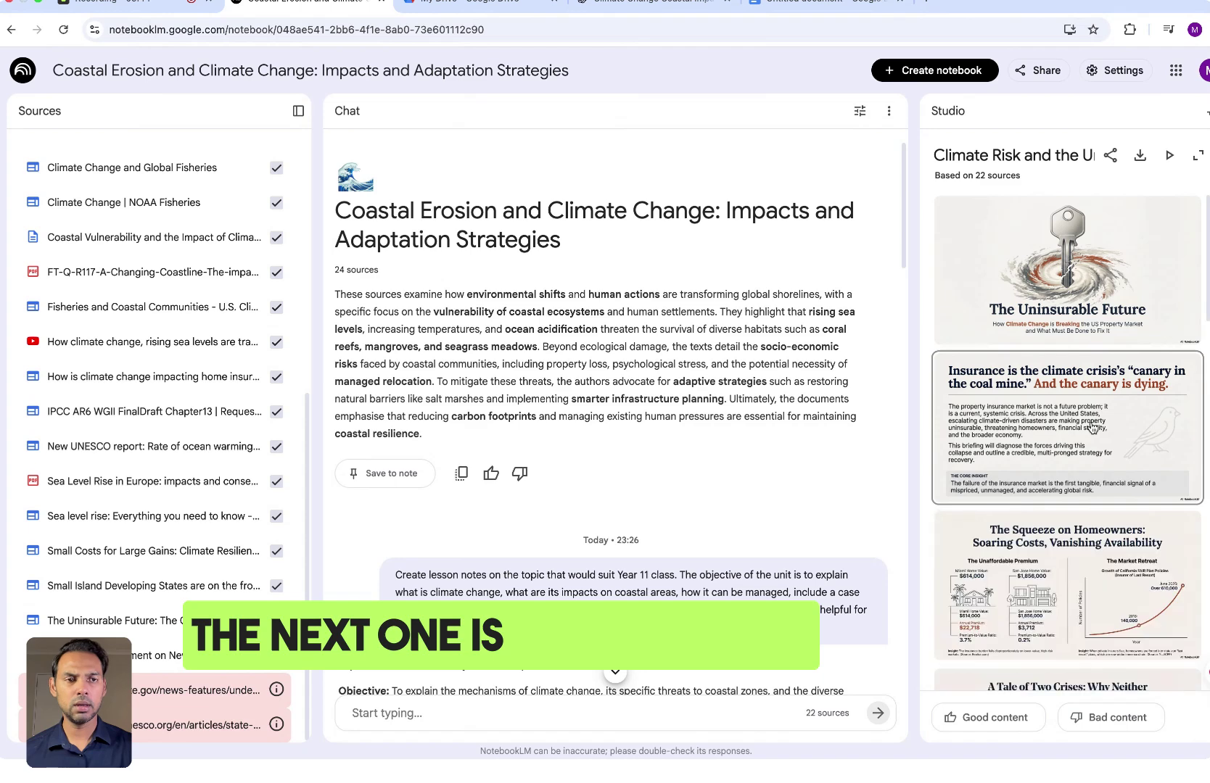
{"action": "scroll", "coordinate": [1093, 427], "scroll_direction": "down", "scroll_amount": 1}
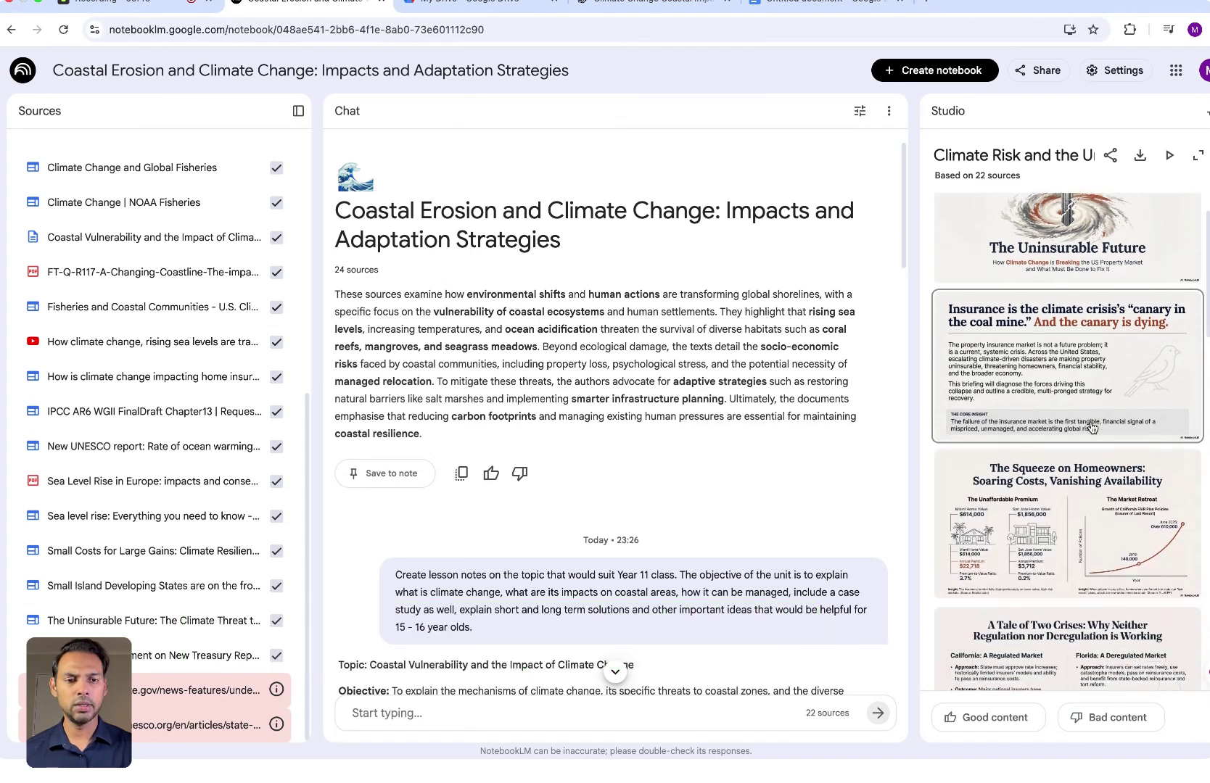
{"action": "scroll", "coordinate": [1092, 428], "scroll_direction": "down", "scroll_amount": 5}
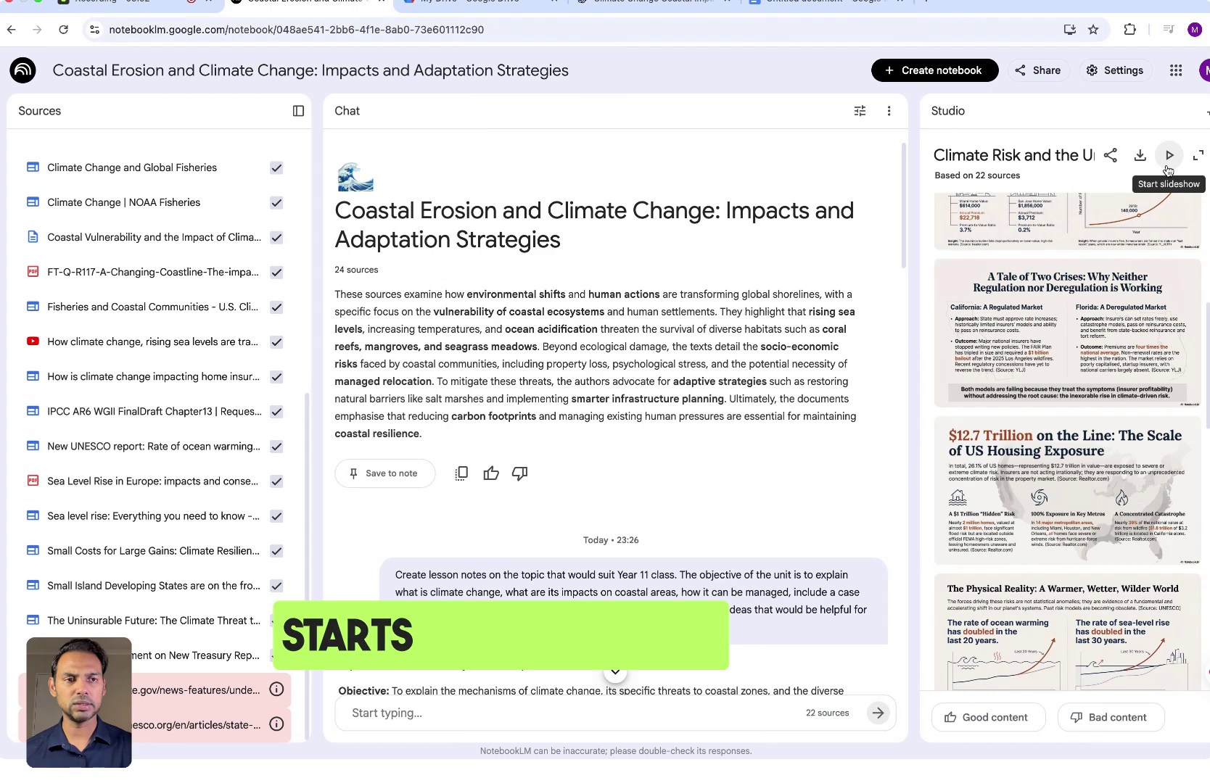
{"action": "scroll", "coordinate": [1146, 225], "scroll_direction": "down", "scroll_amount": 7}
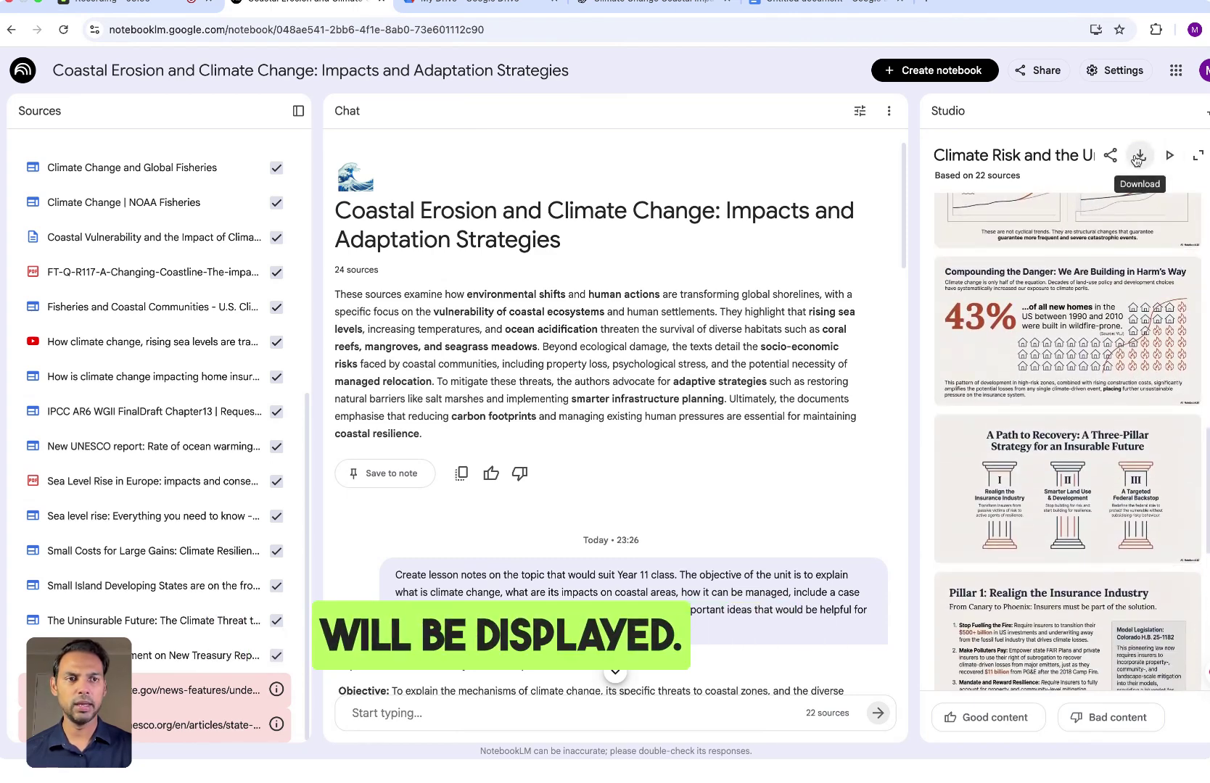
{"action": "left_click", "coordinate": [1204, 118]}
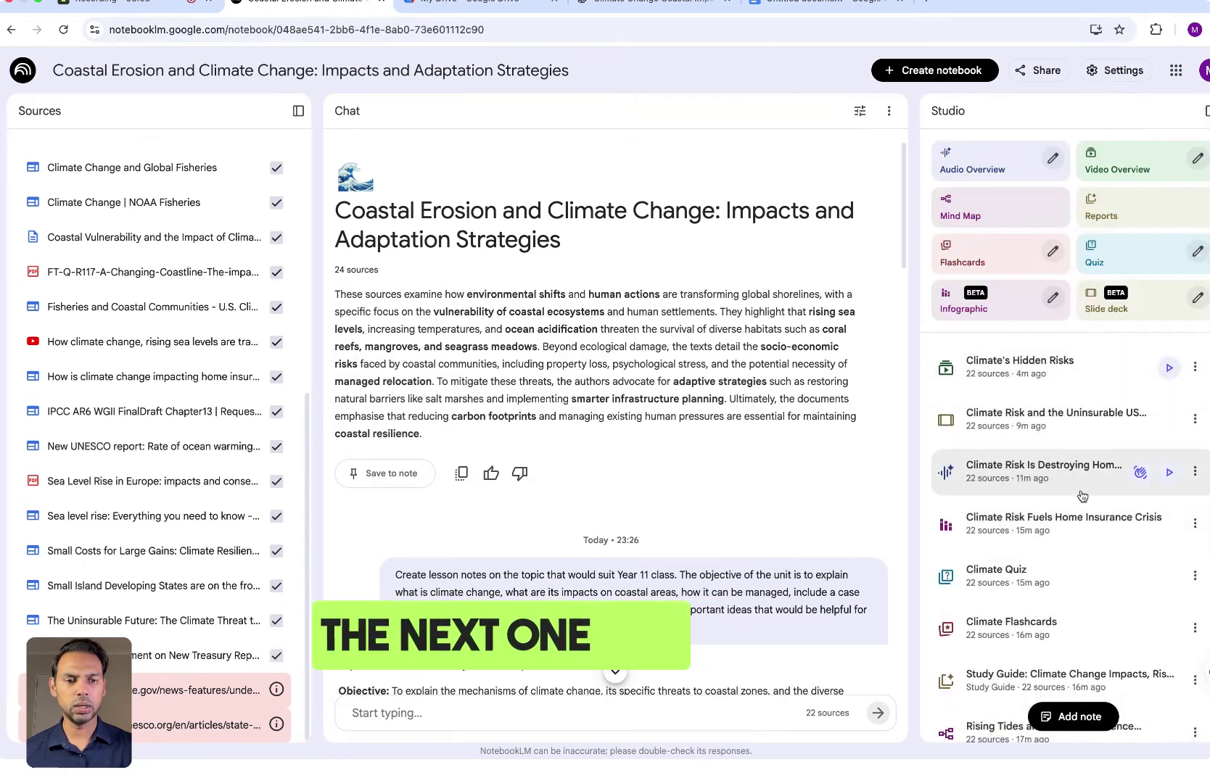
Step: Play the opening of the Audio Overview and view the "Climate Risk Fuels Home Insurance Crisis" infographic at full size
{"action": "left_click", "coordinate": [1083, 491]}
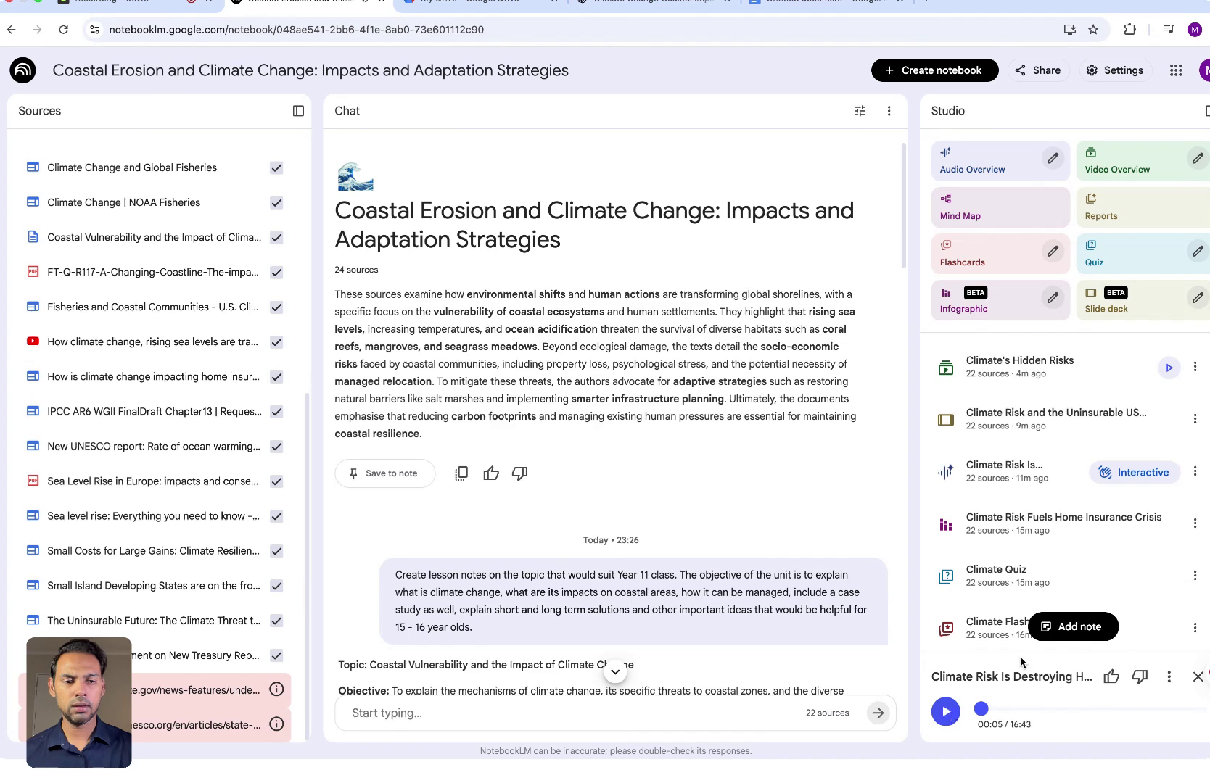
{"action": "scroll", "coordinate": [1003, 505], "scroll_direction": "down", "scroll_amount": 2}
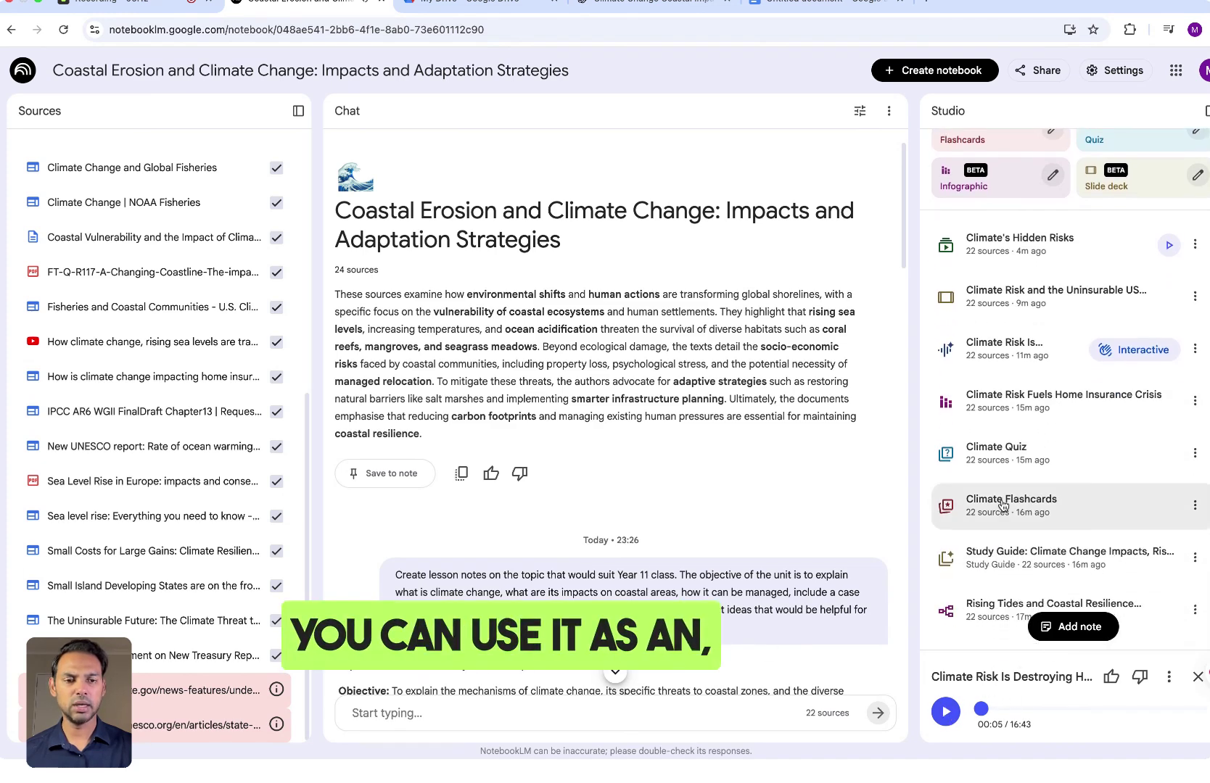
{"action": "left_click", "coordinate": [1030, 399]}
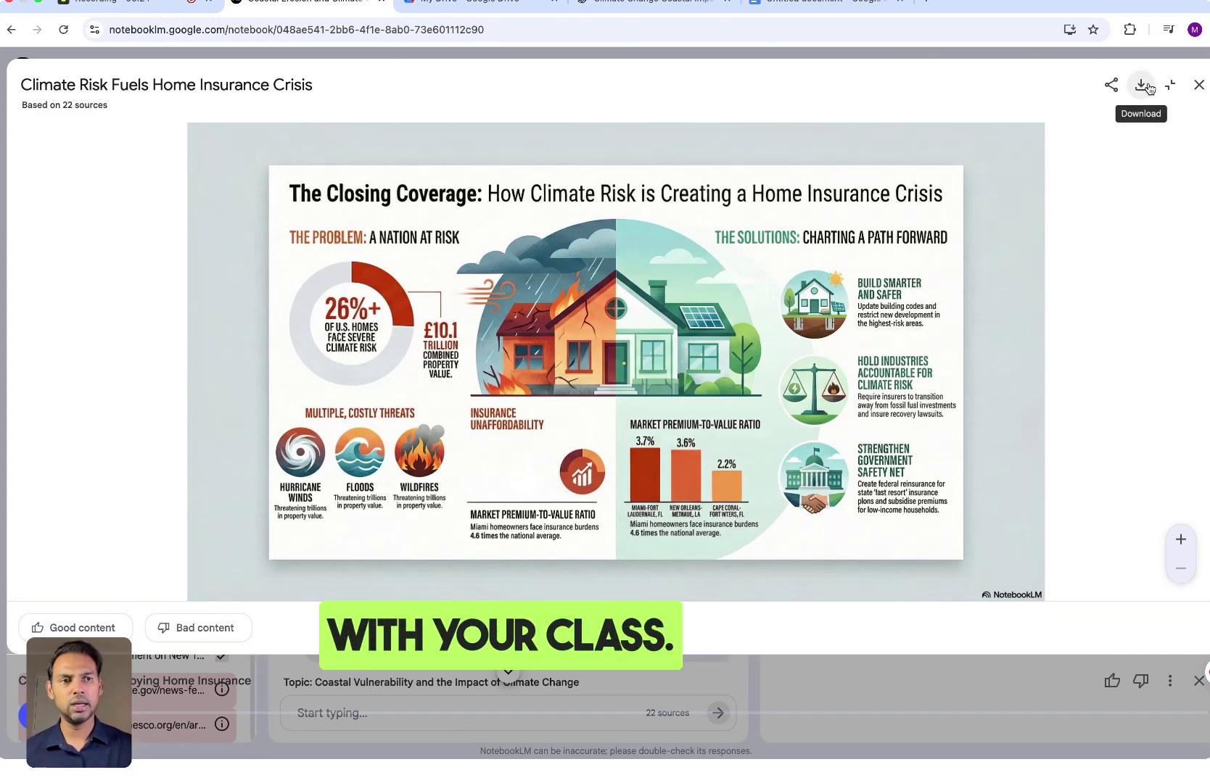
{"action": "left_click", "coordinate": [1198, 85]}
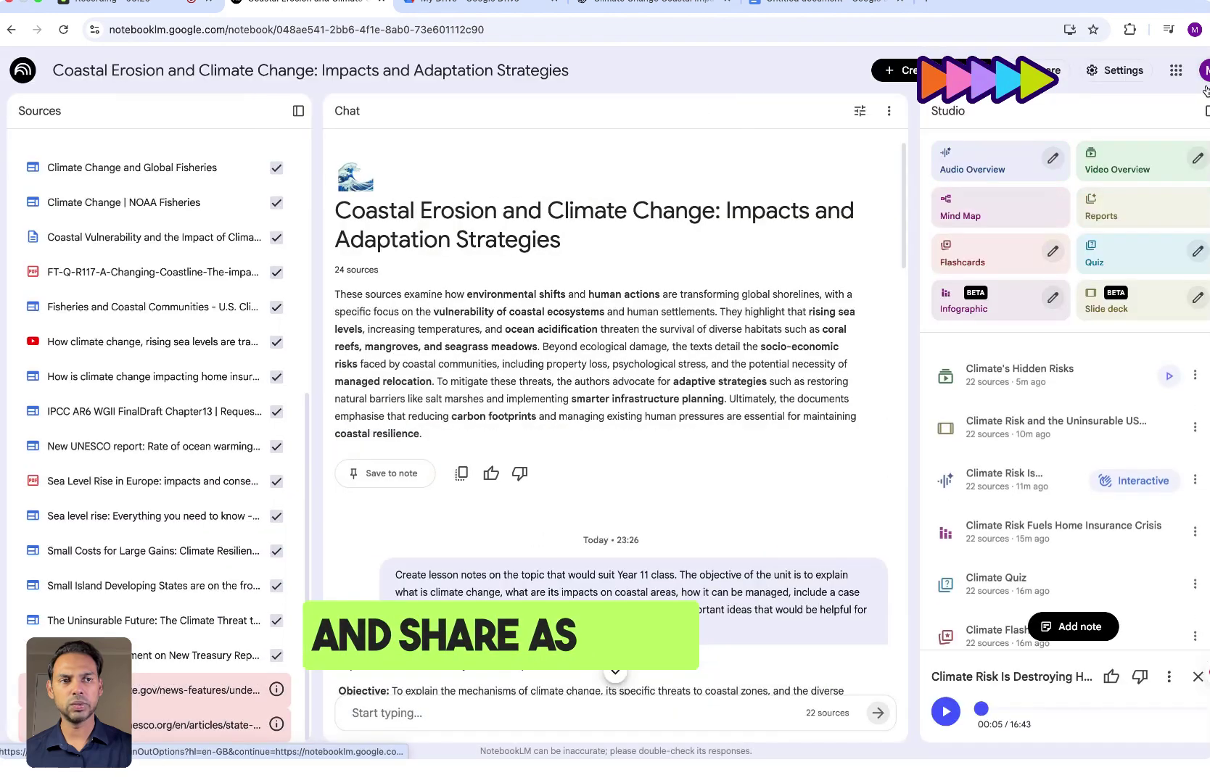
Step: Preview the Climate Quiz up to its third question, reveal that question's hint, and return to the Studio overview
{"action": "scroll", "coordinate": [1105, 475], "scroll_direction": "down", "scroll_amount": 3}
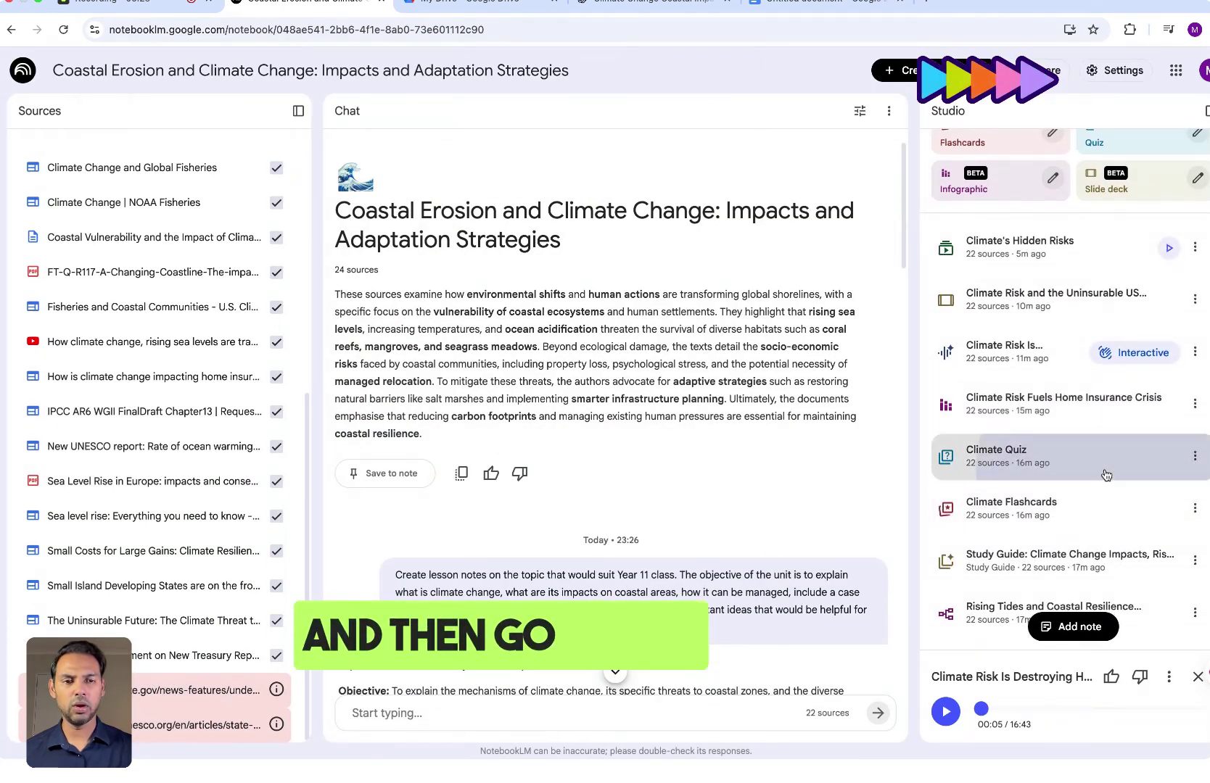
{"action": "left_click", "coordinate": [1106, 476]}
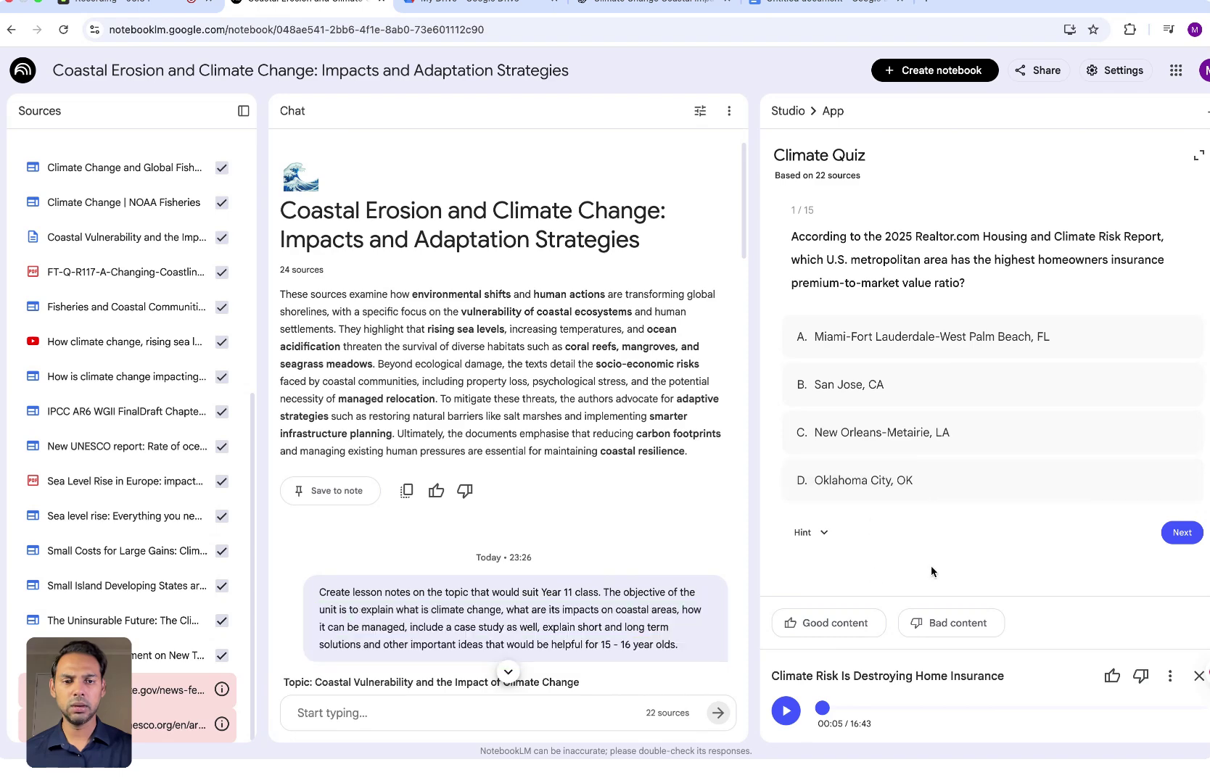
{"action": "left_click", "coordinate": [1182, 533]}
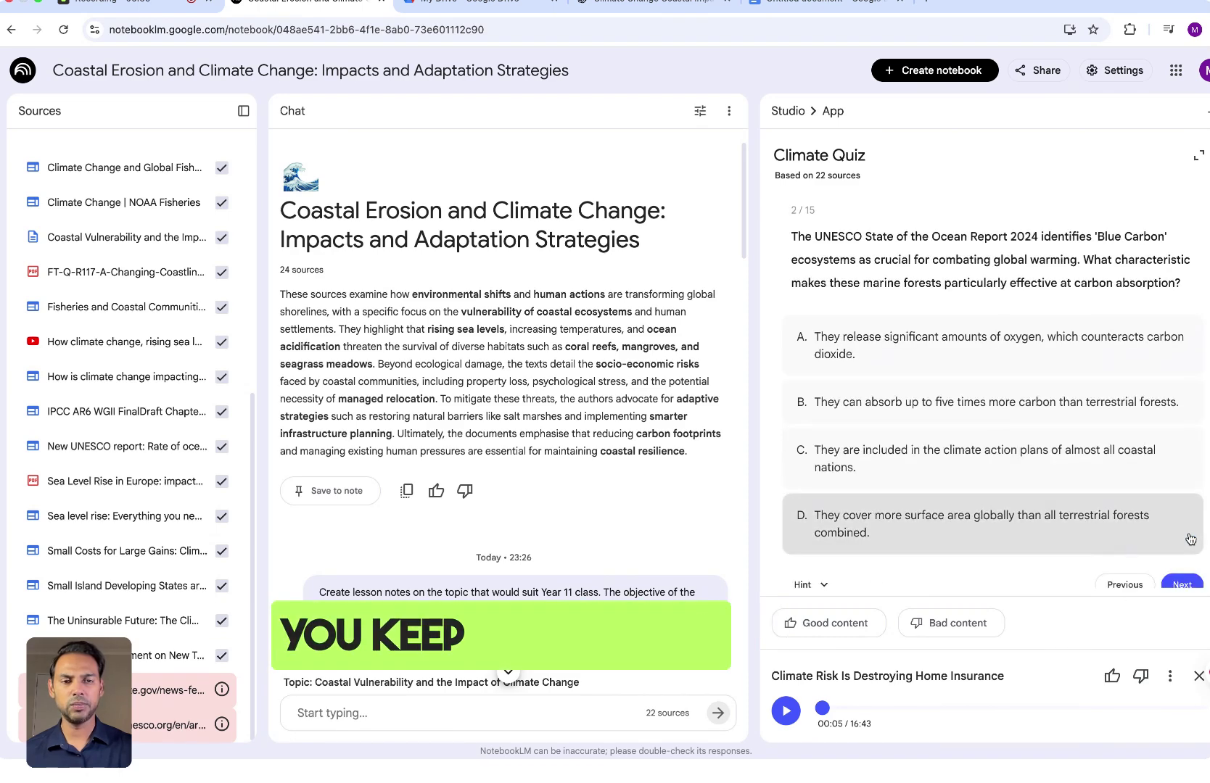
{"action": "scroll", "coordinate": [1189, 540], "scroll_direction": "down", "scroll_amount": 1}
{"action": "left_click", "coordinate": [1180, 556]}
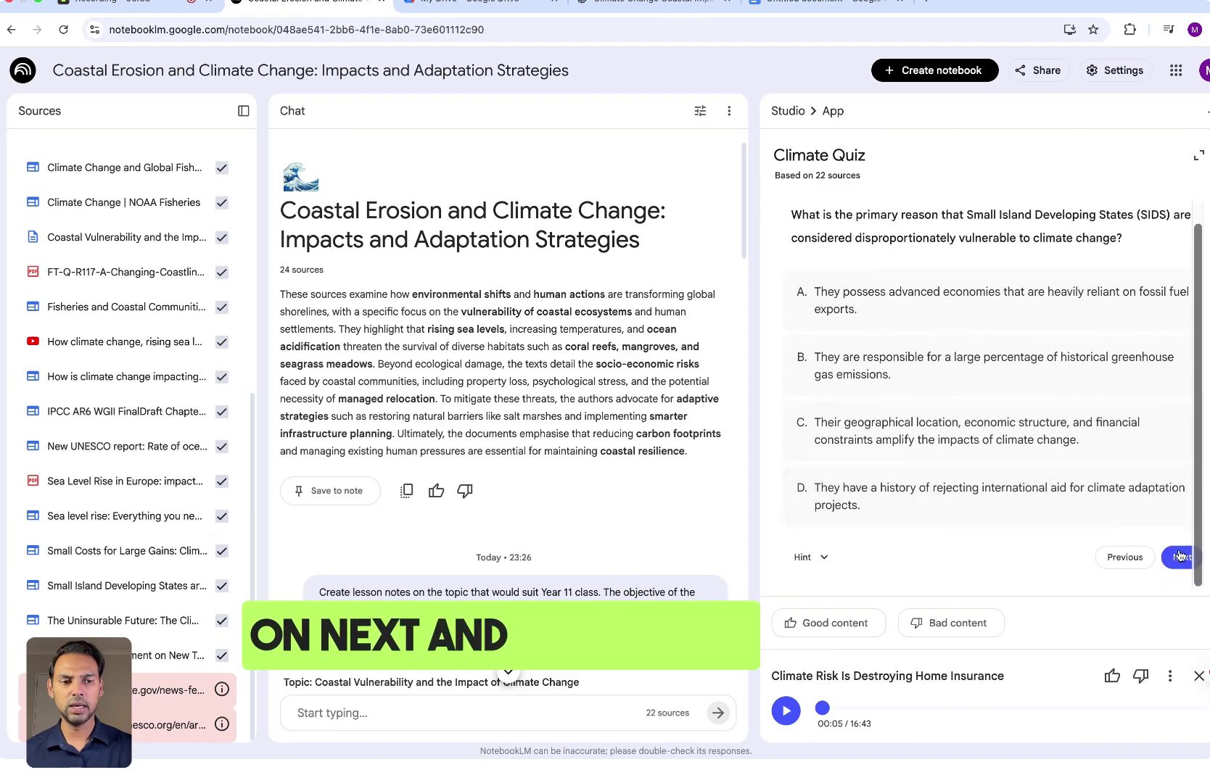
{"action": "left_click", "coordinate": [803, 557]}
{"action": "scroll", "coordinate": [910, 440], "scroll_direction": "down", "scroll_amount": 1}
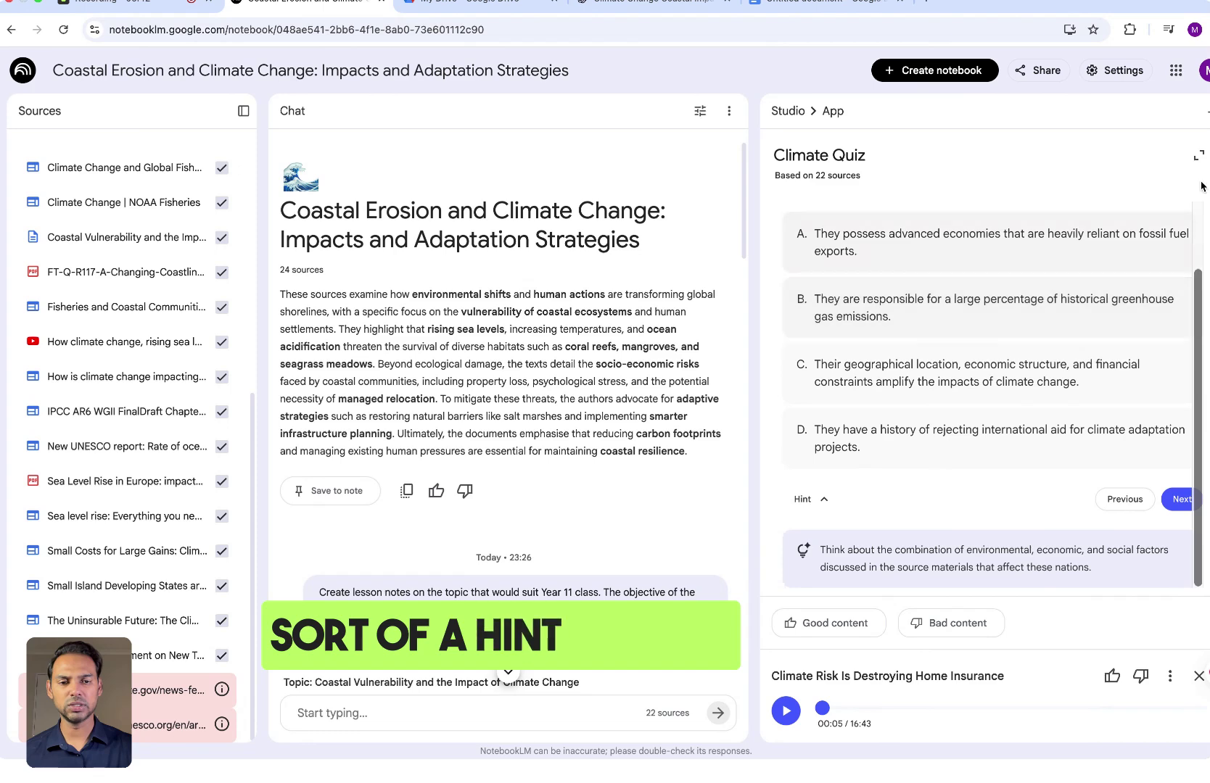
{"action": "left_click", "coordinate": [787, 111]}
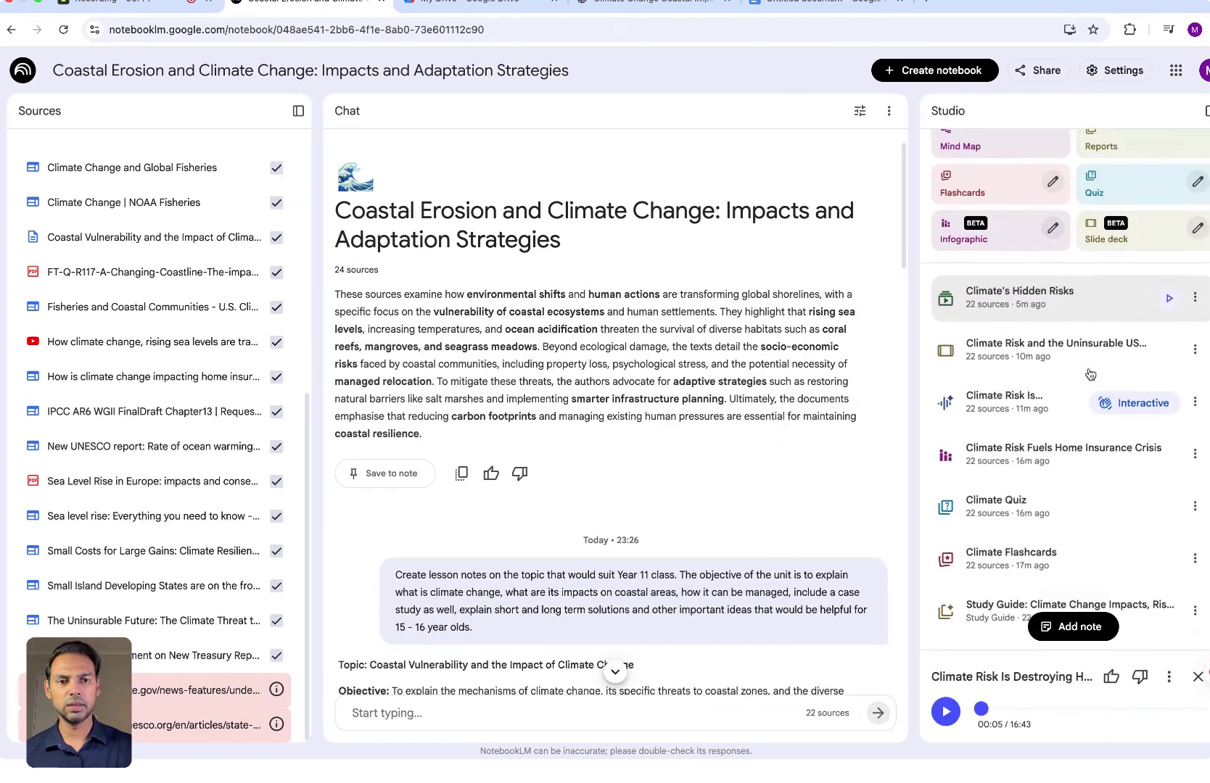
Step: Preview the Climate Flashcards by revealing the answers of the first two cards, and return to the Studio overview
{"action": "scroll", "coordinate": [1090, 374], "scroll_direction": "down", "scroll_amount": 2}
{"action": "left_click", "coordinate": [1087, 425]}
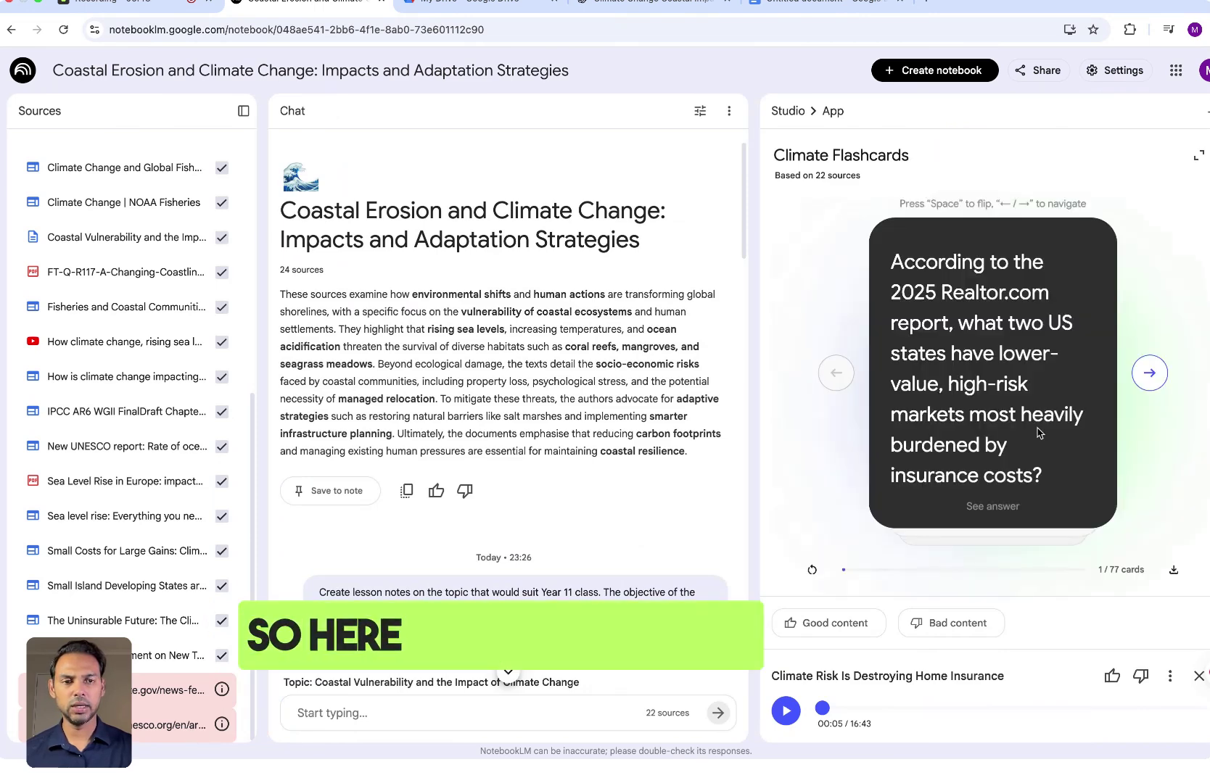
{"action": "left_click", "coordinate": [991, 509]}
{"action": "left_click", "coordinate": [1149, 373]}
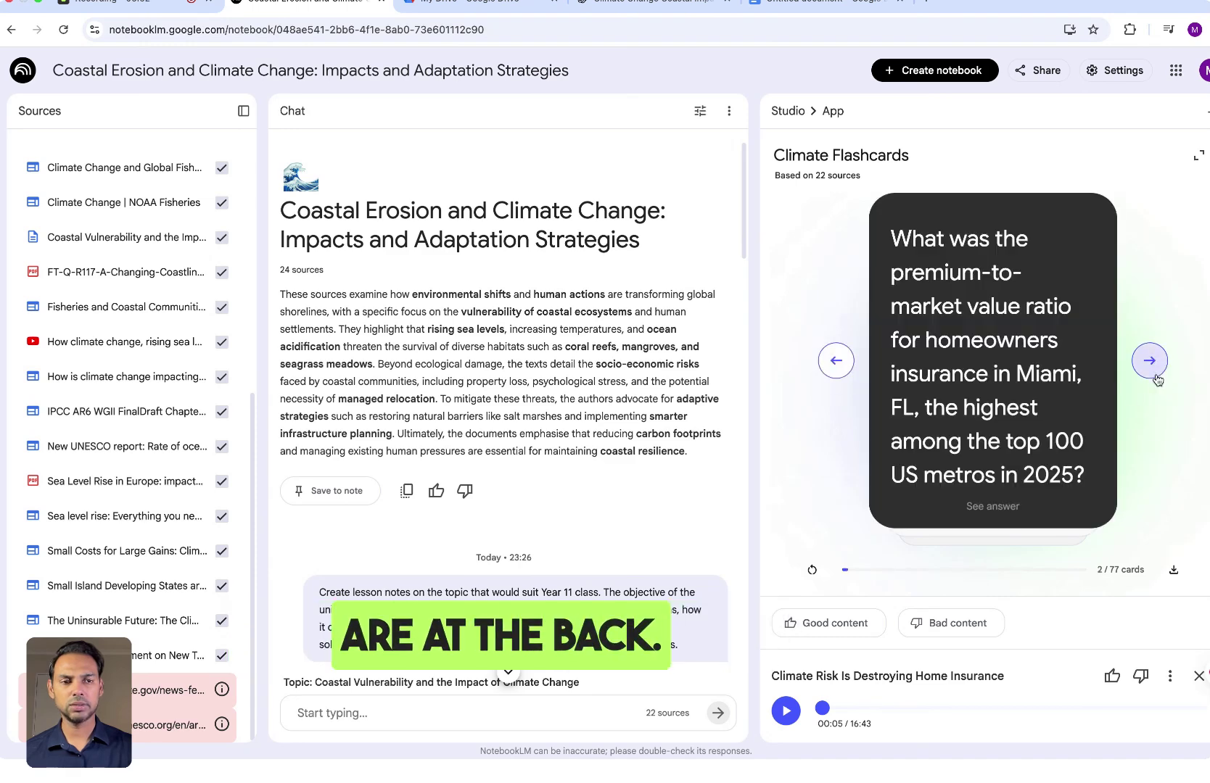
{"action": "left_click", "coordinate": [1003, 516]}
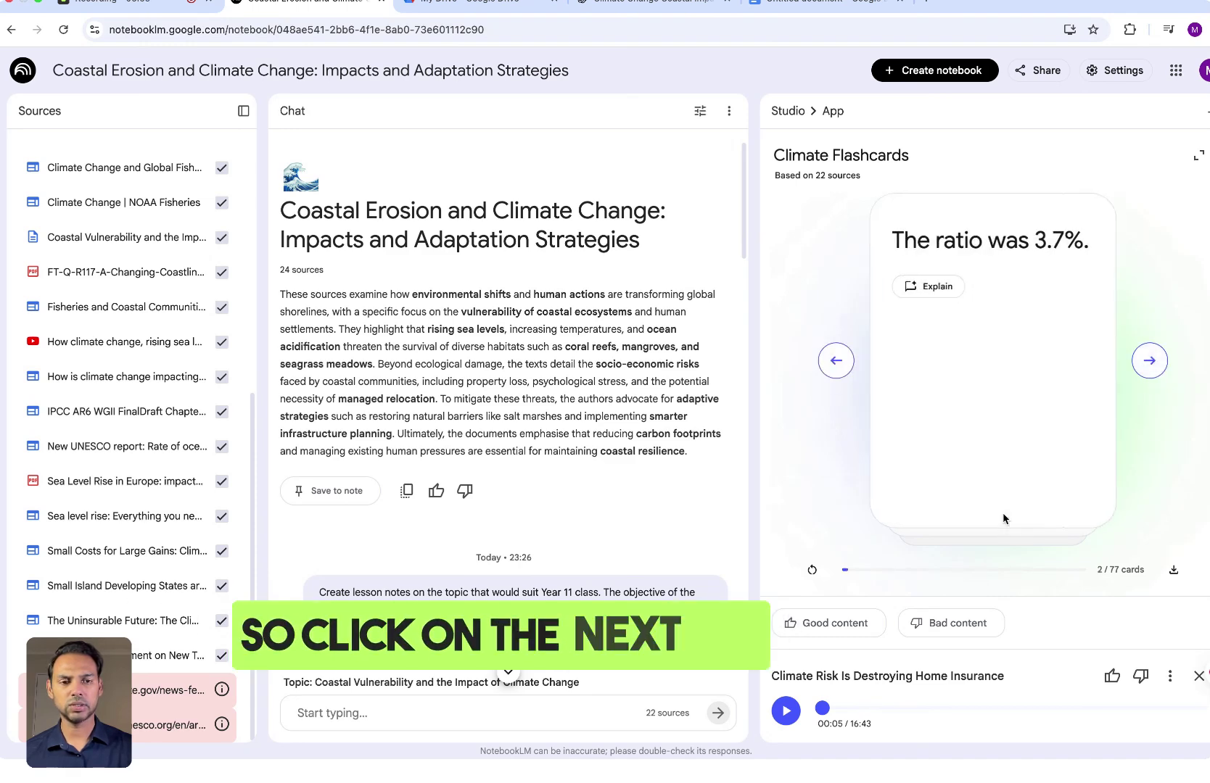
{"action": "left_click", "coordinate": [1150, 366]}
{"action": "left_click", "coordinate": [787, 110]}
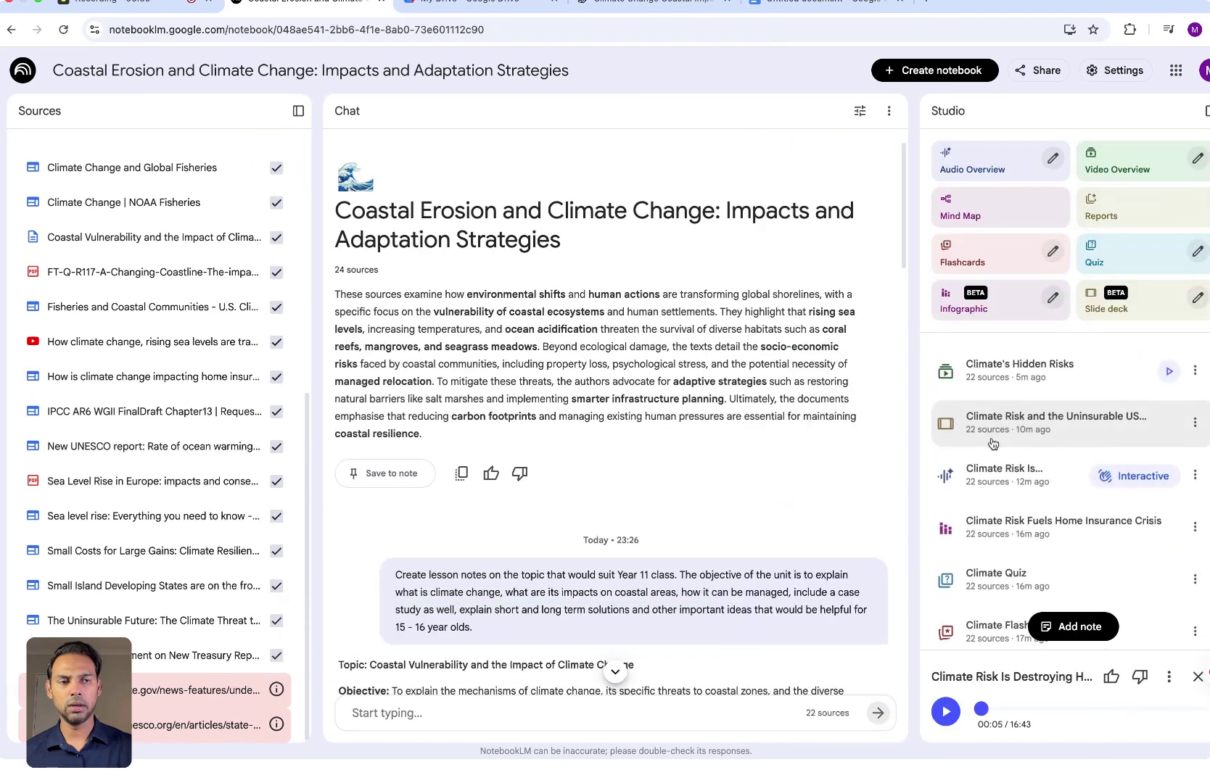
Step: Read through the Climate Change Impacts study guide's short-answer and essay questions, then close it
{"action": "scroll", "coordinate": [992, 443], "scroll_direction": "down", "scroll_amount": 3}
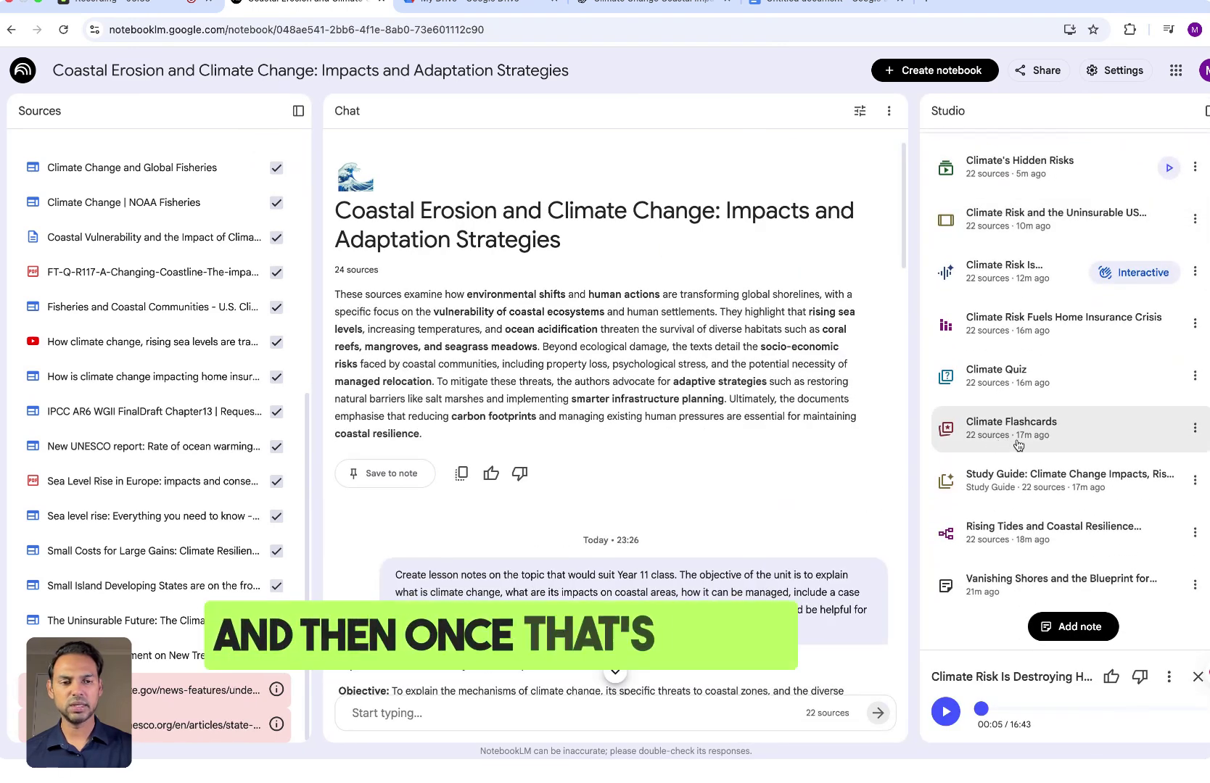
{"action": "left_click", "coordinate": [1012, 489]}
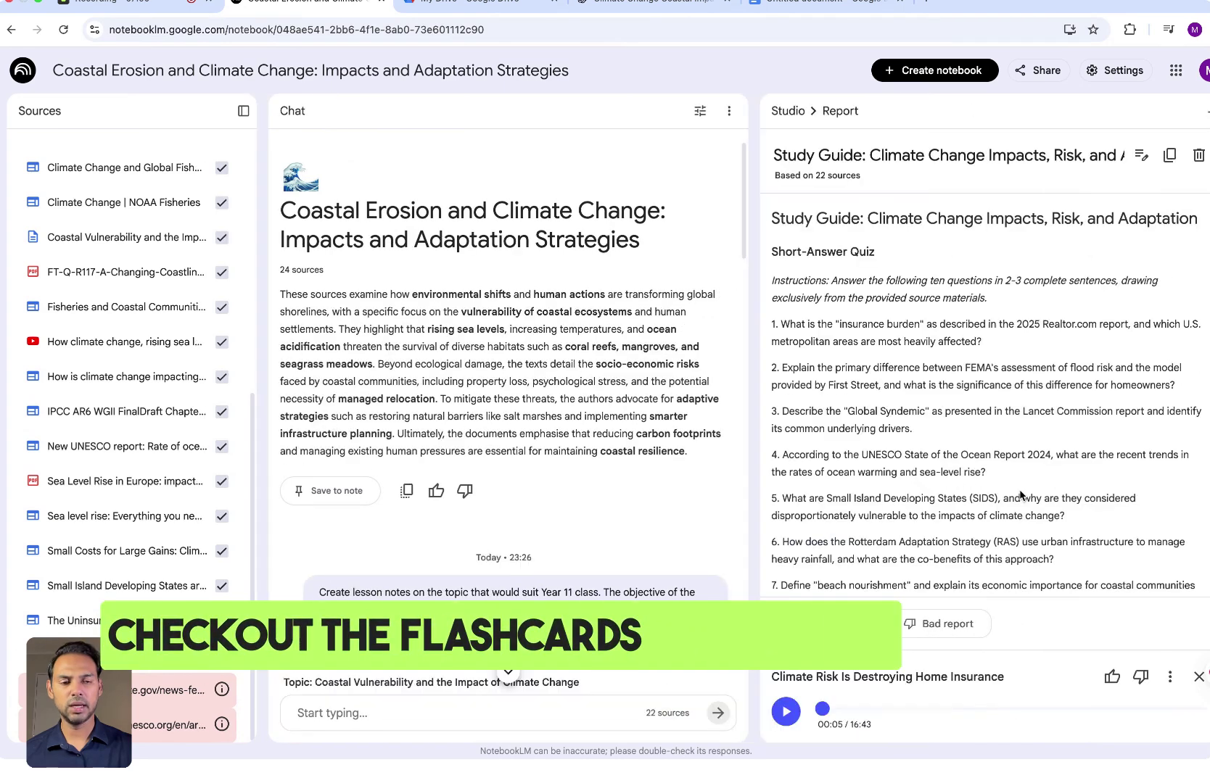
{"action": "scroll", "coordinate": [1019, 495], "scroll_direction": "down", "scroll_amount": 10}
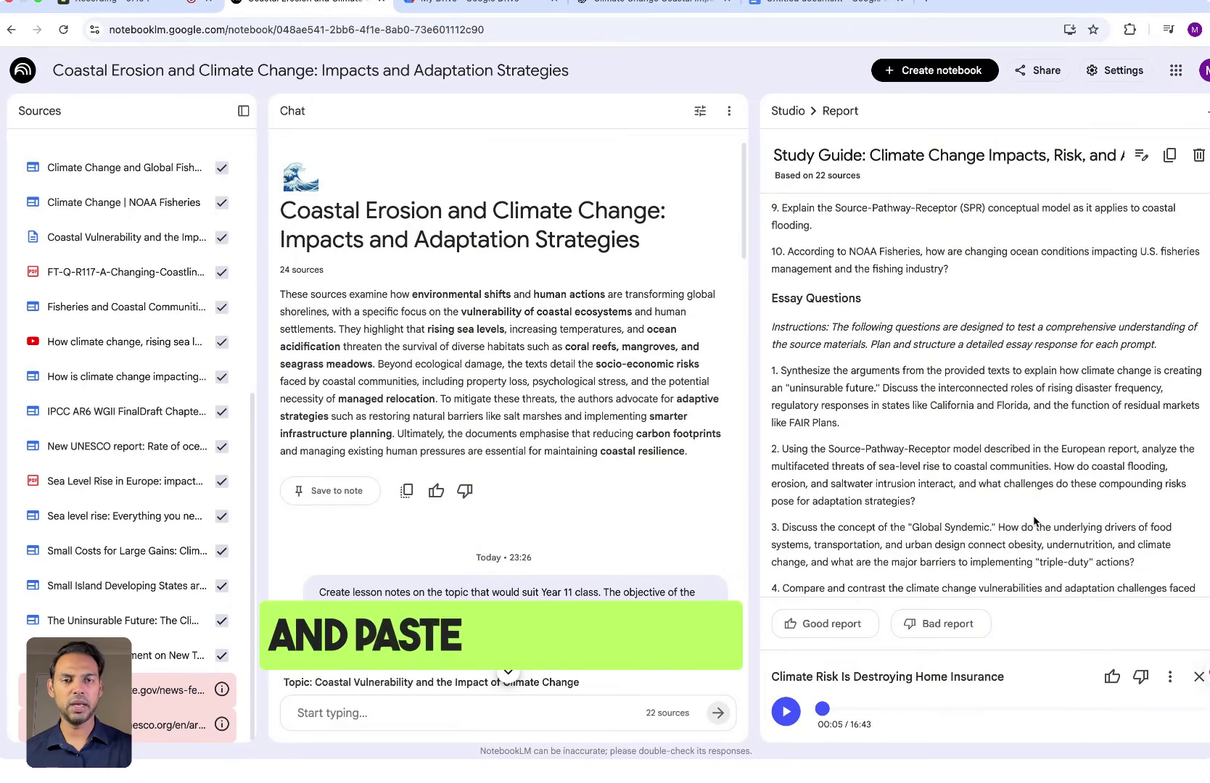
{"action": "scroll", "coordinate": [1037, 518], "scroll_direction": "down", "scroll_amount": 5}
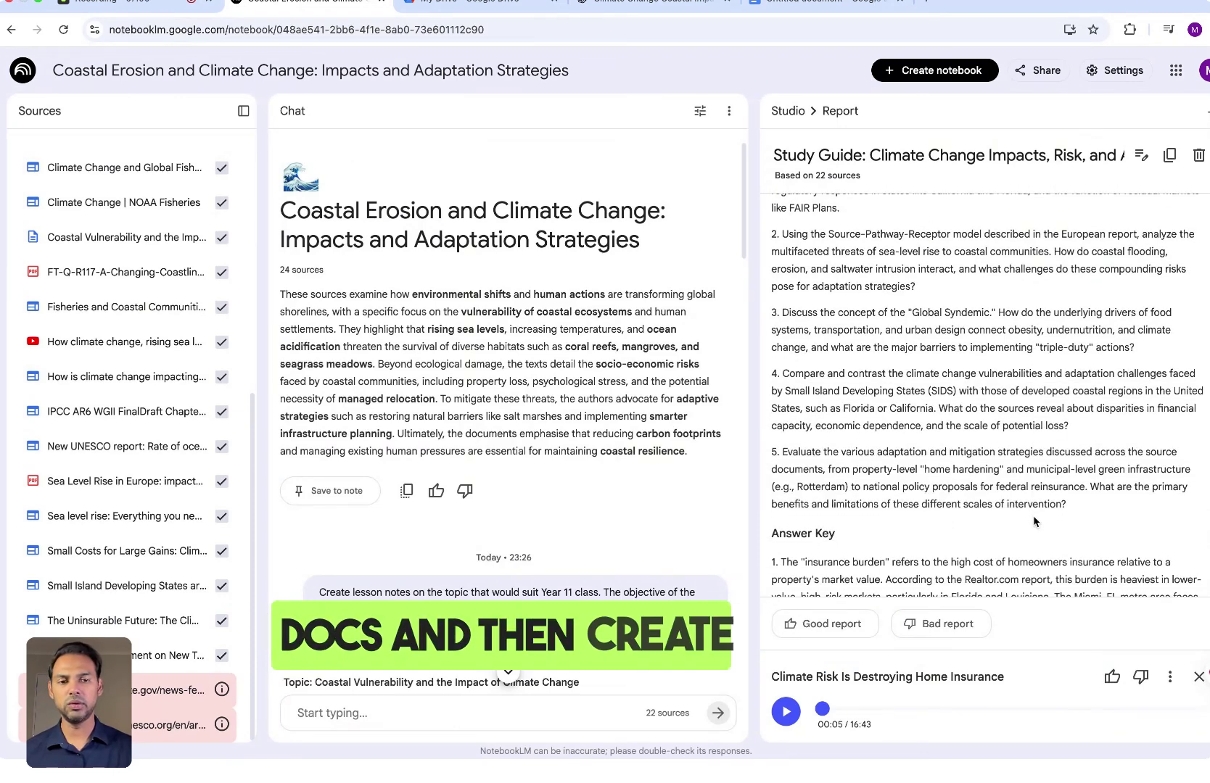
{"action": "scroll", "coordinate": [1034, 521], "scroll_direction": "up", "scroll_amount": 15}
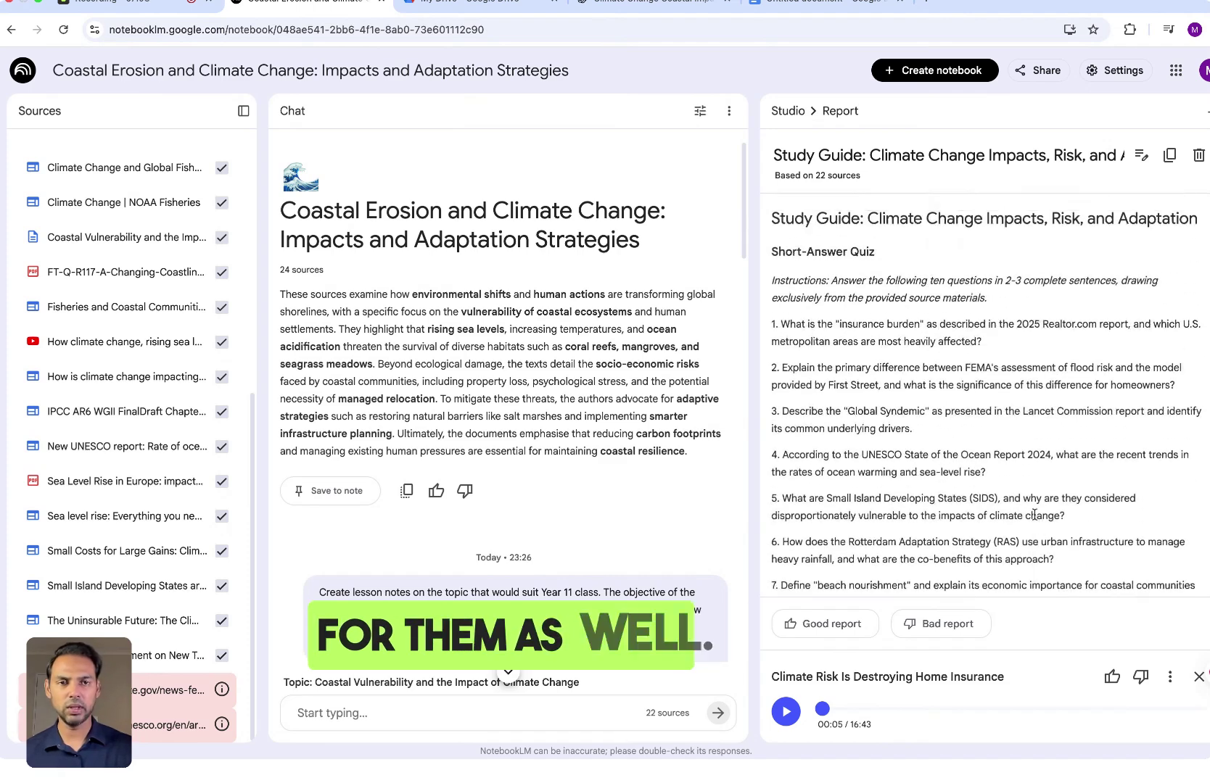
{"action": "left_click", "coordinate": [1206, 118]}
Step: Explore the Rising Tides mind map by expanding Adaptation and Mitigation, Nature-Based Solutions, and Policy and Finance, then close it
{"action": "scroll", "coordinate": [1074, 377], "scroll_direction": "down", "scroll_amount": 3}
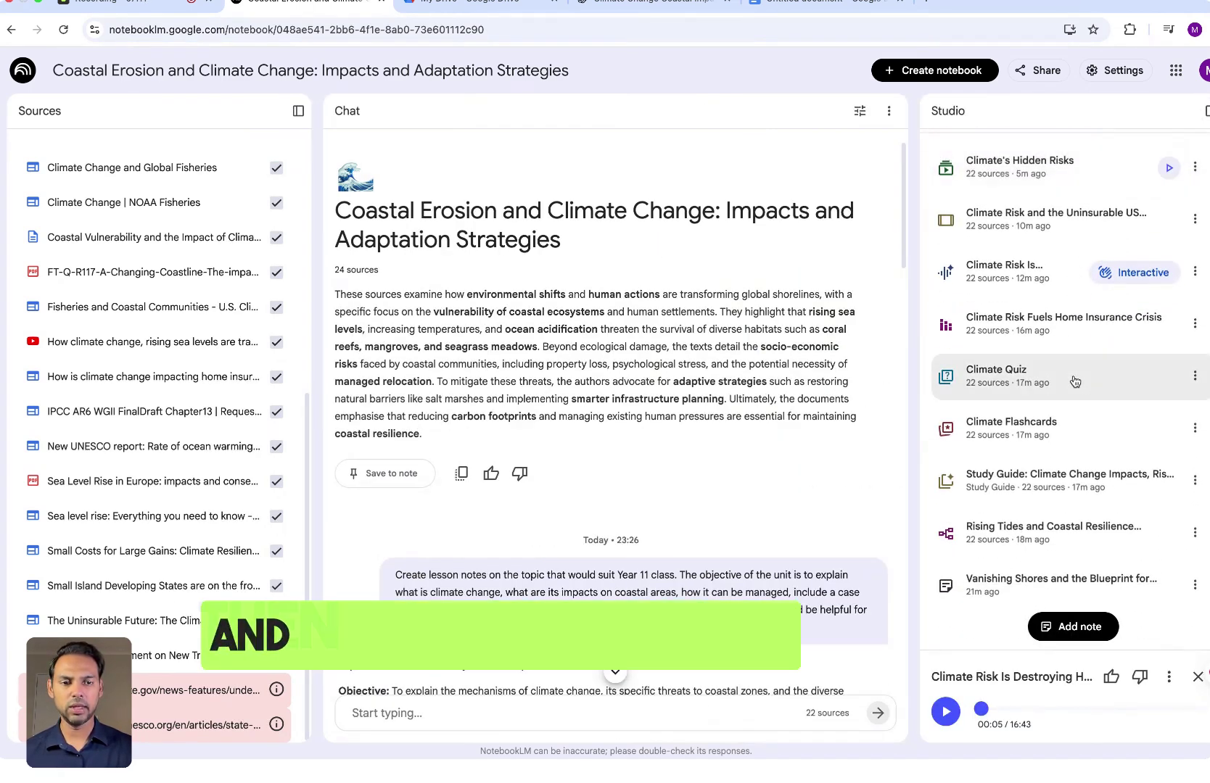
{"action": "left_click", "coordinate": [1054, 530]}
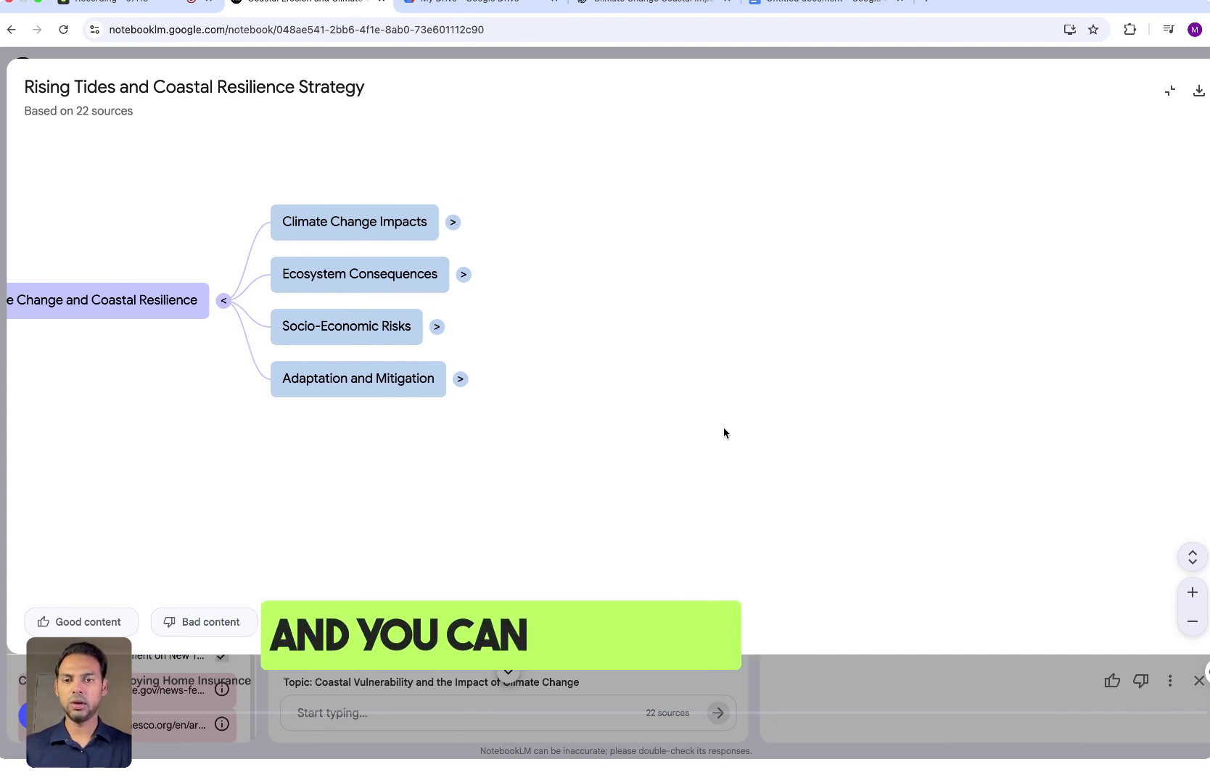
{"action": "left_click", "coordinate": [460, 379]}
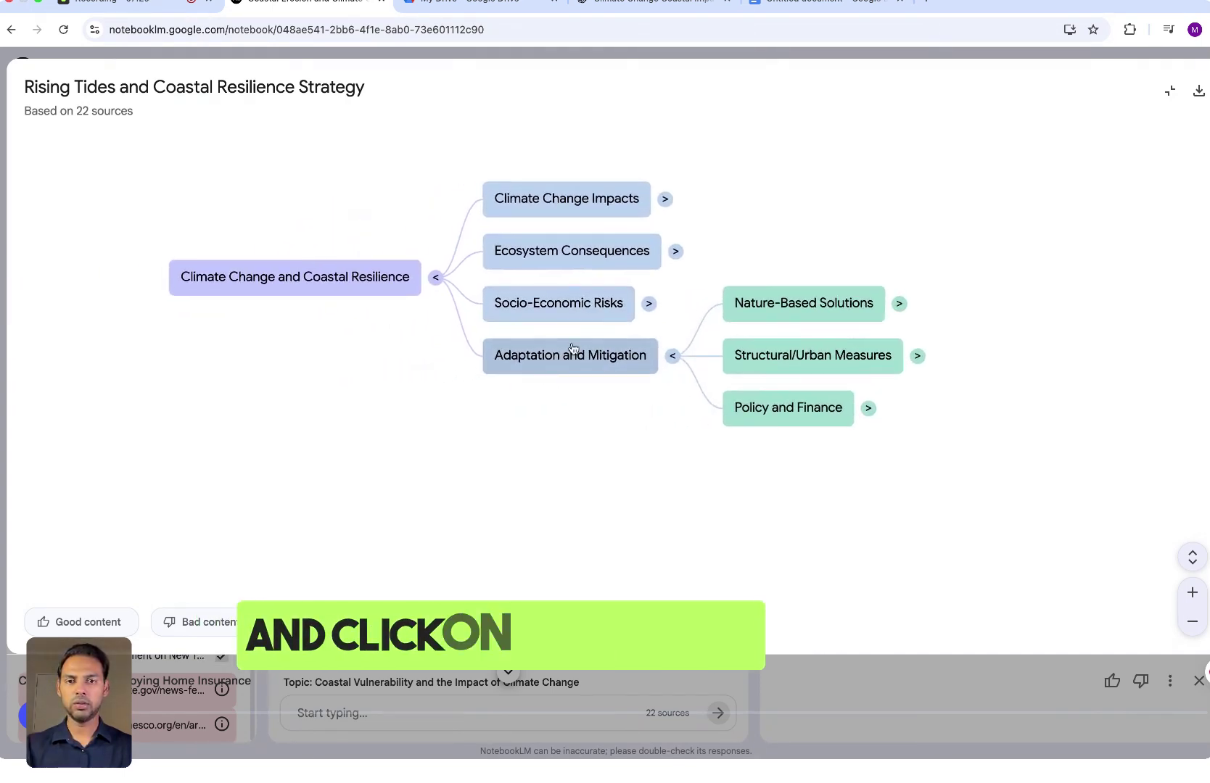
{"action": "left_click", "coordinate": [899, 304]}
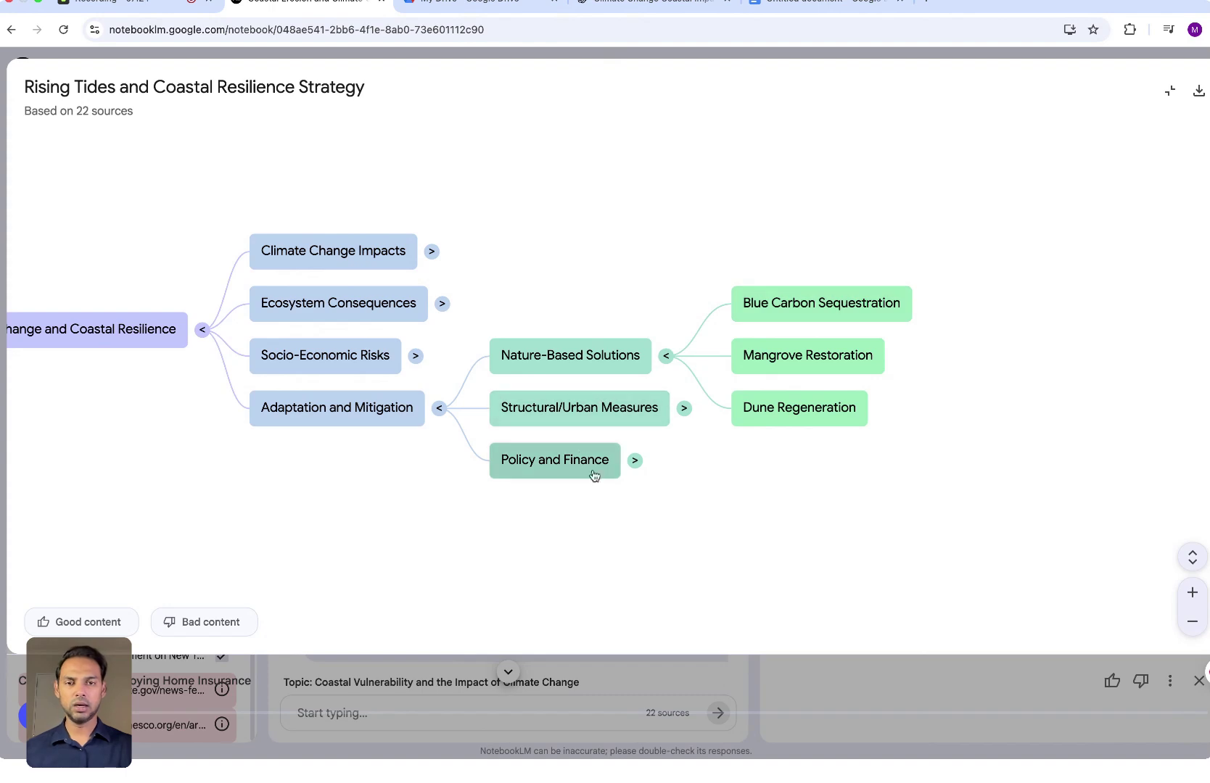
{"action": "left_click", "coordinate": [634, 462]}
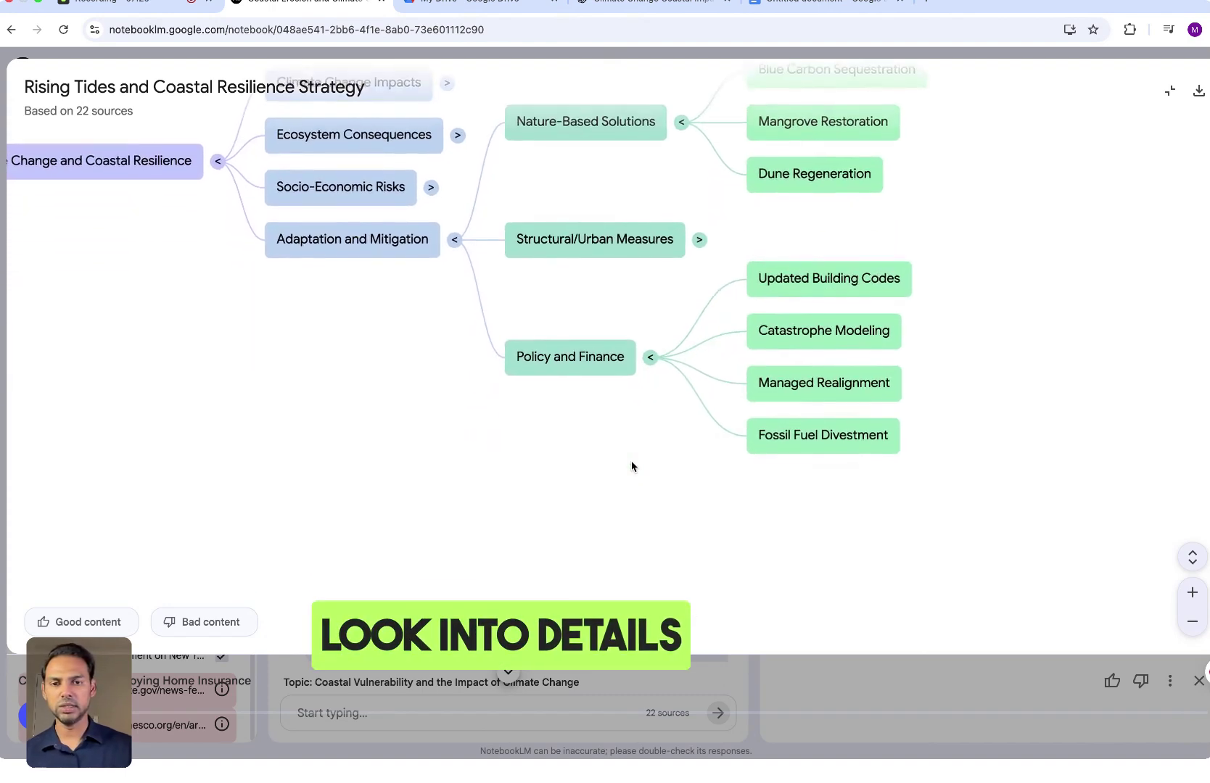
{"action": "left_click", "coordinate": [1167, 92]}
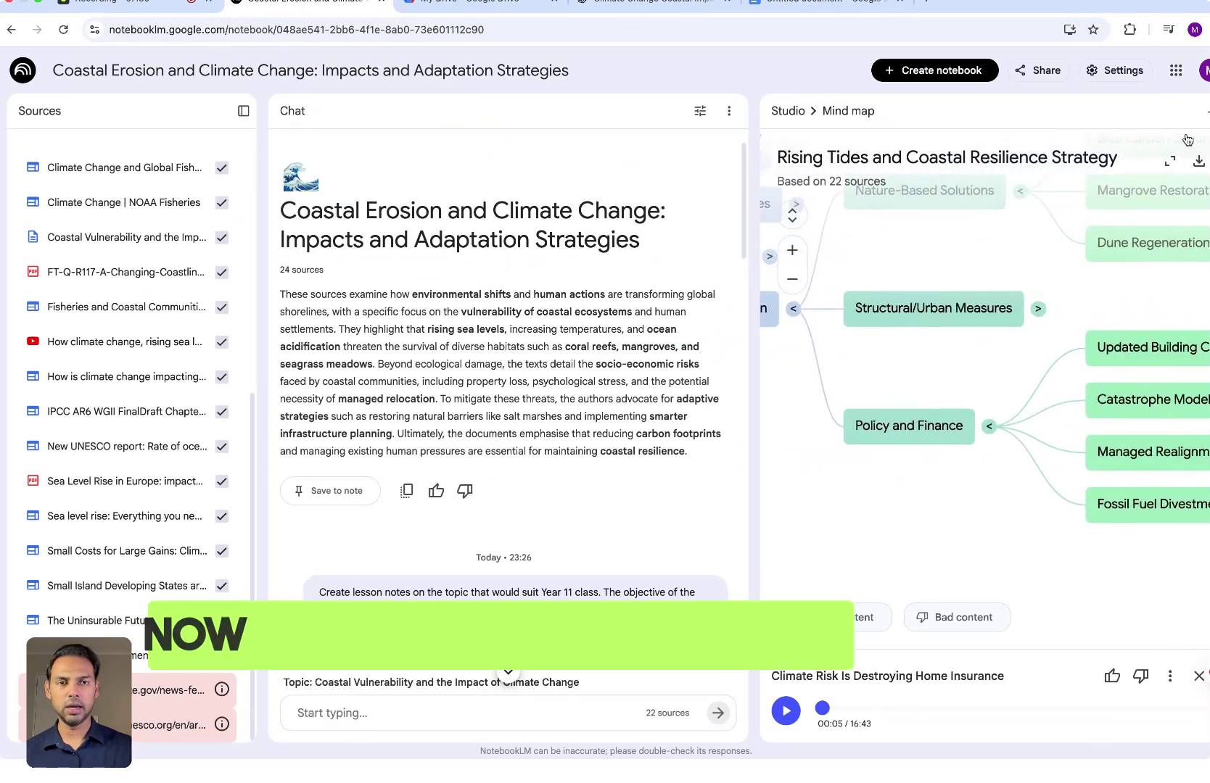
{"action": "left_click", "coordinate": [1205, 116]}
Step: Collapse the sources list and look over the Year 11 lesson notes in the chat and the generated Studio items
{"action": "scroll", "coordinate": [1077, 392], "scroll_direction": "down", "scroll_amount": 3}
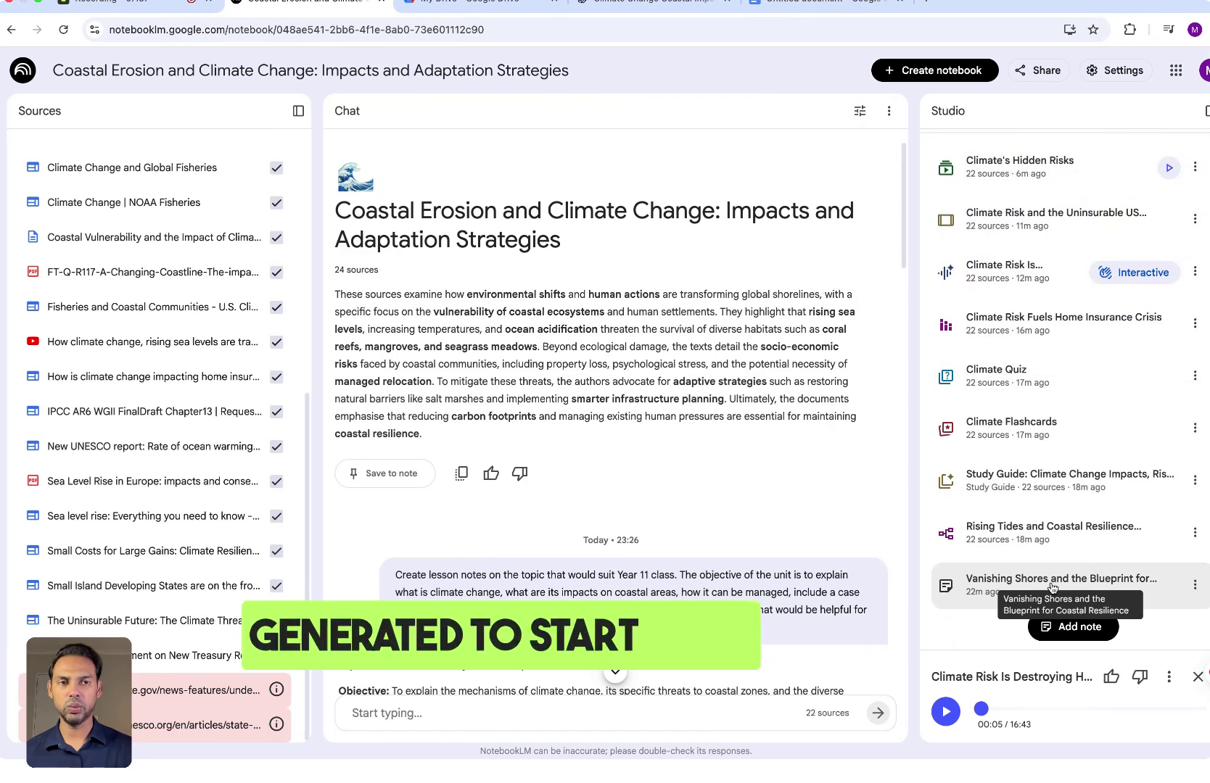
{"action": "scroll", "coordinate": [1052, 586], "scroll_direction": "up", "scroll_amount": 3}
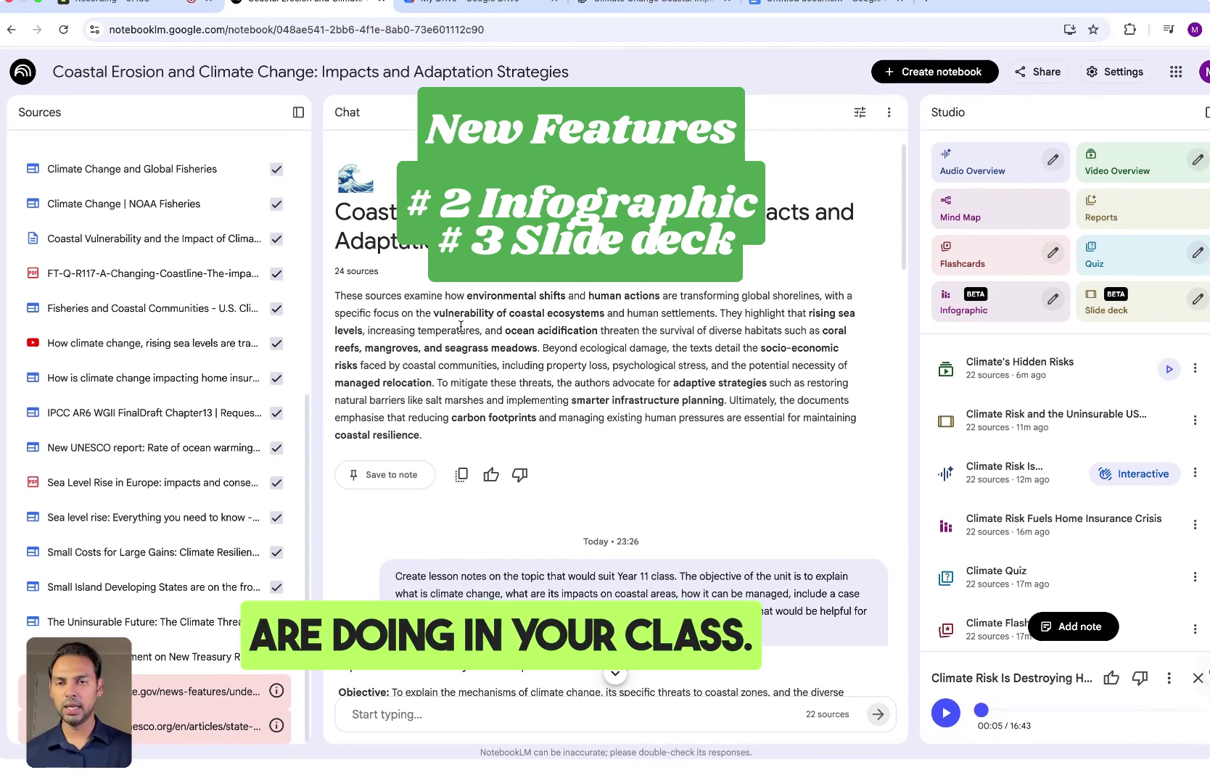
{"action": "left_click", "coordinate": [298, 111]}
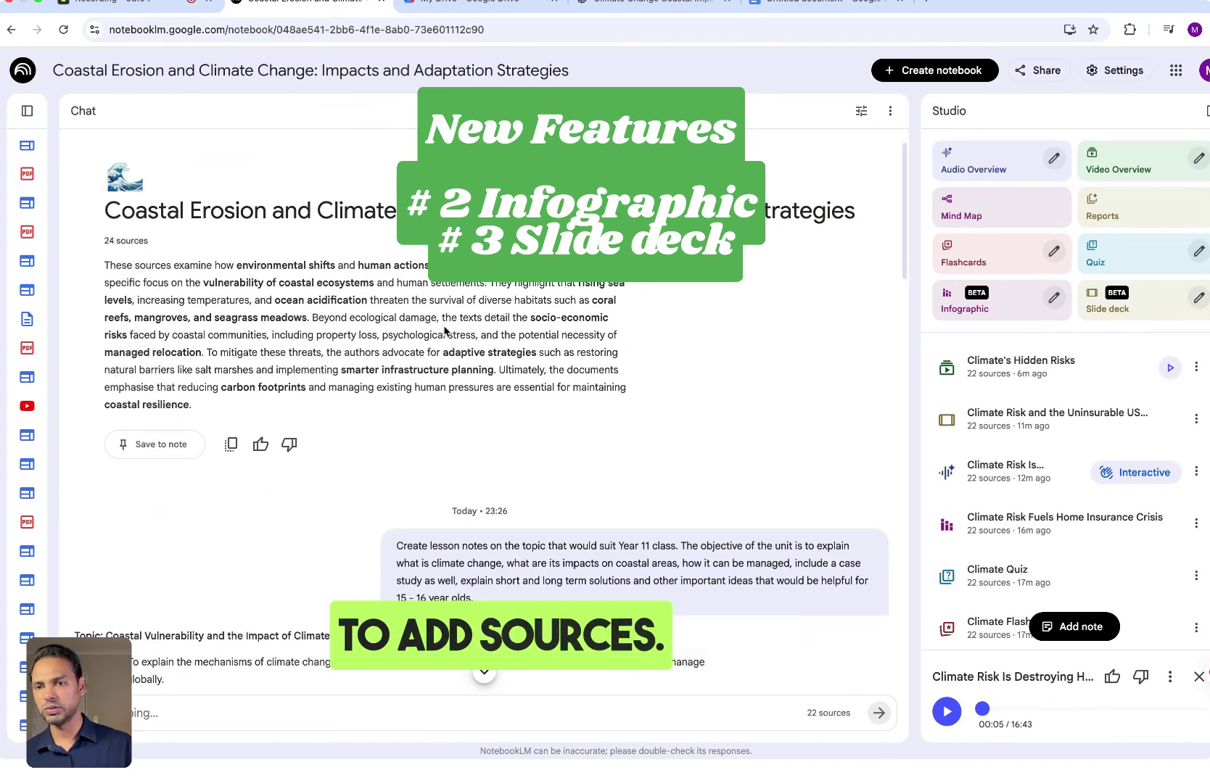
{"action": "scroll", "coordinate": [445, 331], "scroll_direction": "down", "scroll_amount": 7}
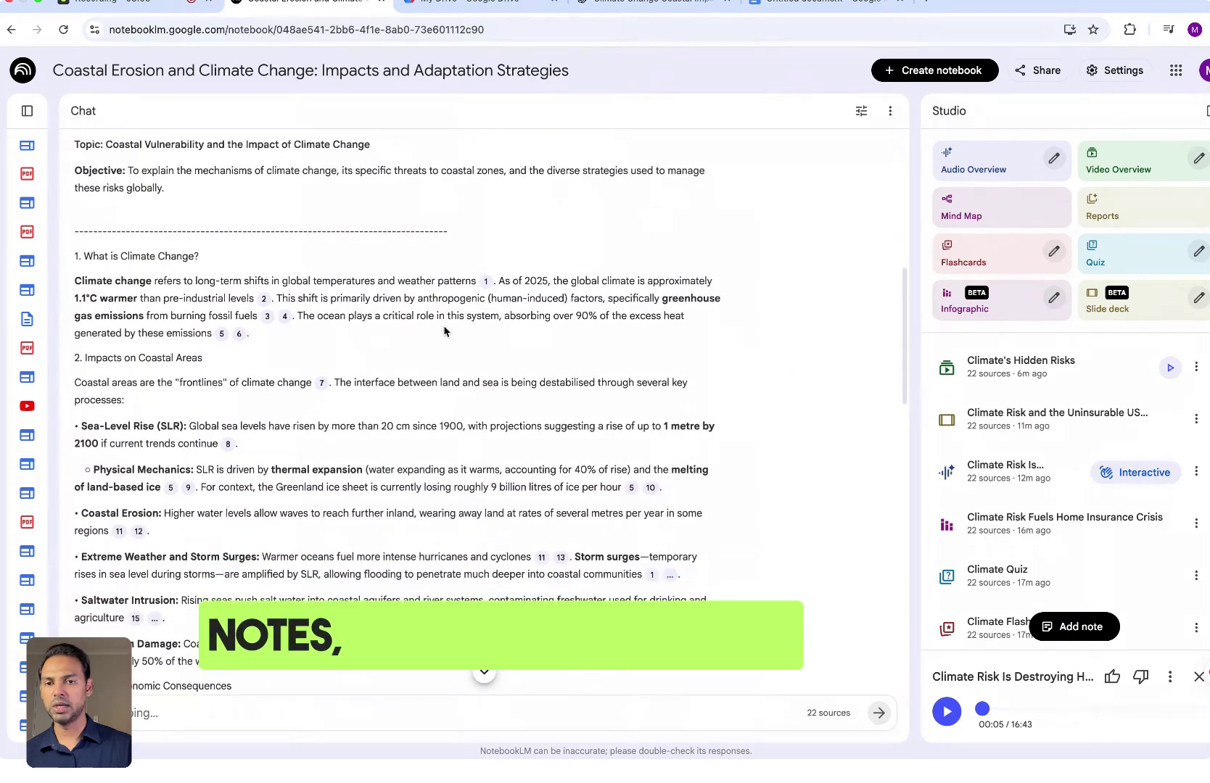
{"action": "scroll", "coordinate": [444, 331], "scroll_direction": "down", "scroll_amount": 2}
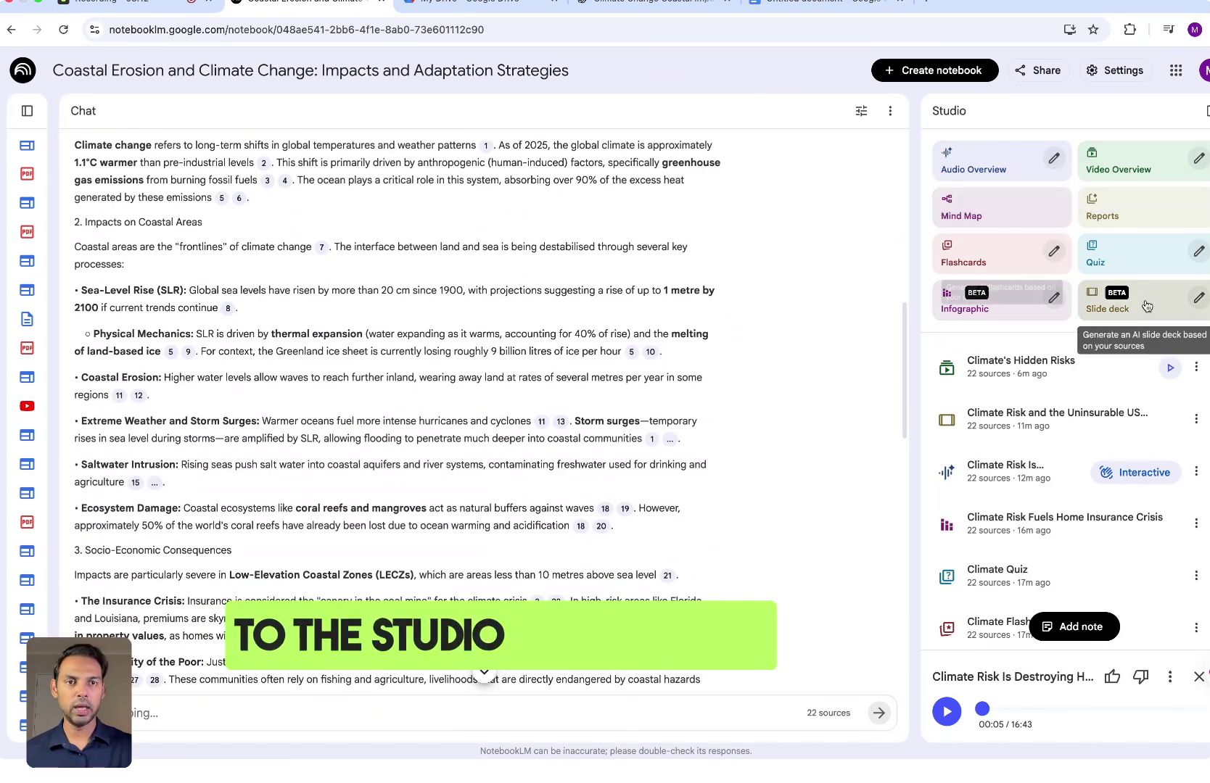
{"action": "scroll", "coordinate": [1147, 390], "scroll_direction": "down", "scroll_amount": 3}
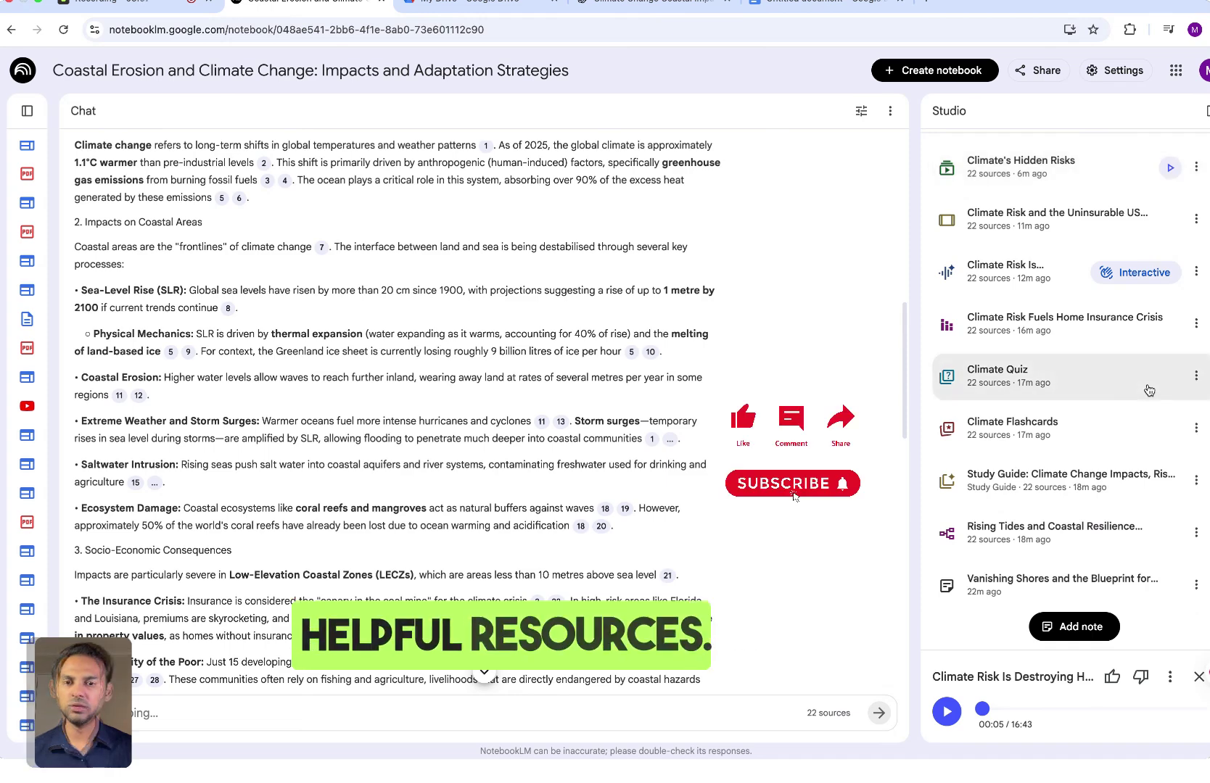